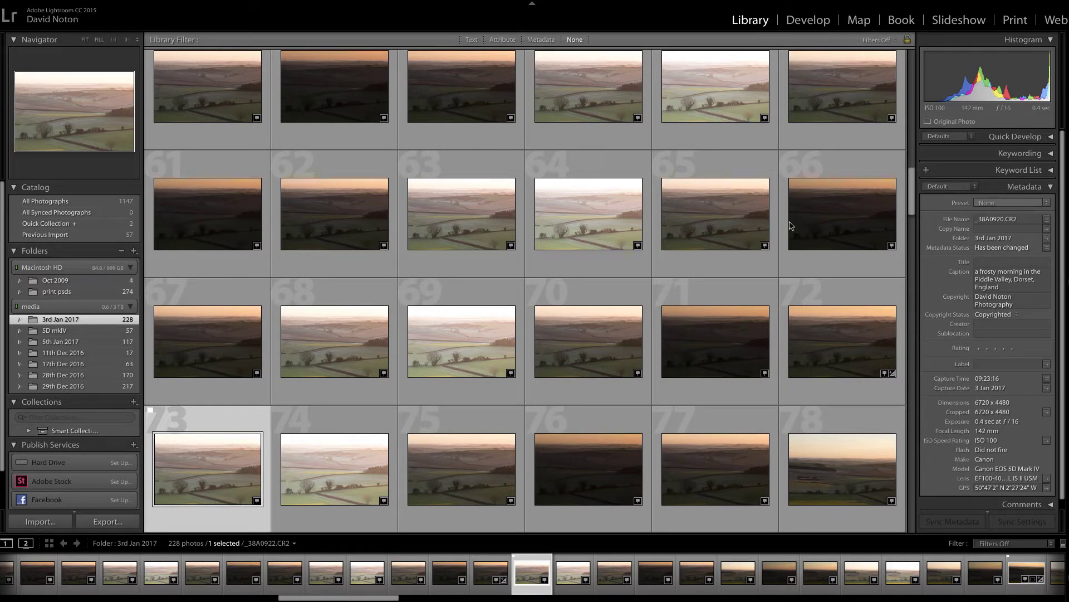
Open the bright valley photo for developing and compare it with the adjacent darker exposure, ending on the bright frame
click(809, 22)
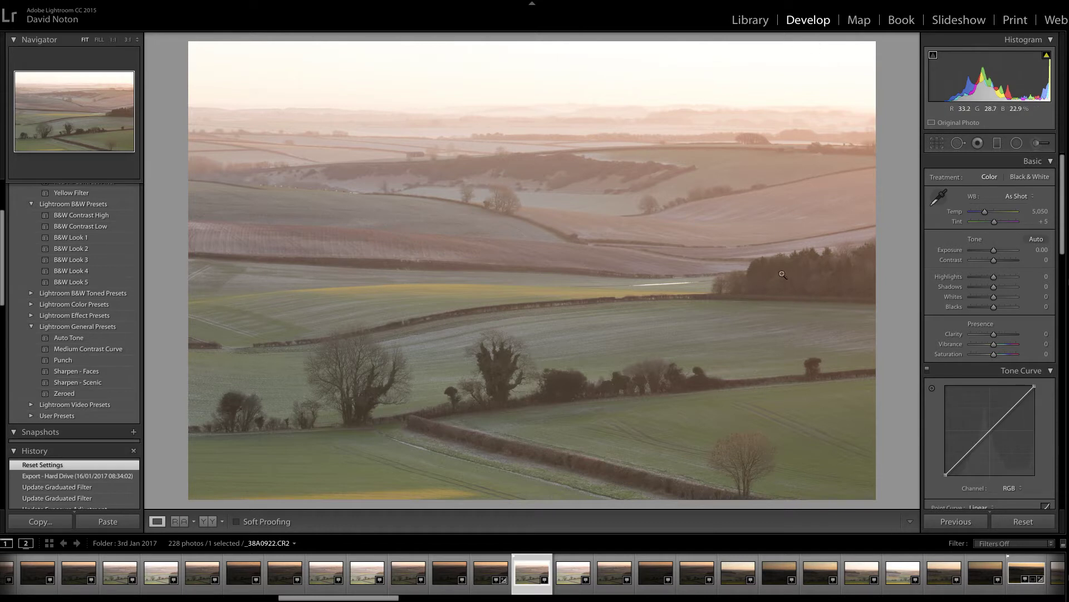
click(1047, 58)
click(488, 577)
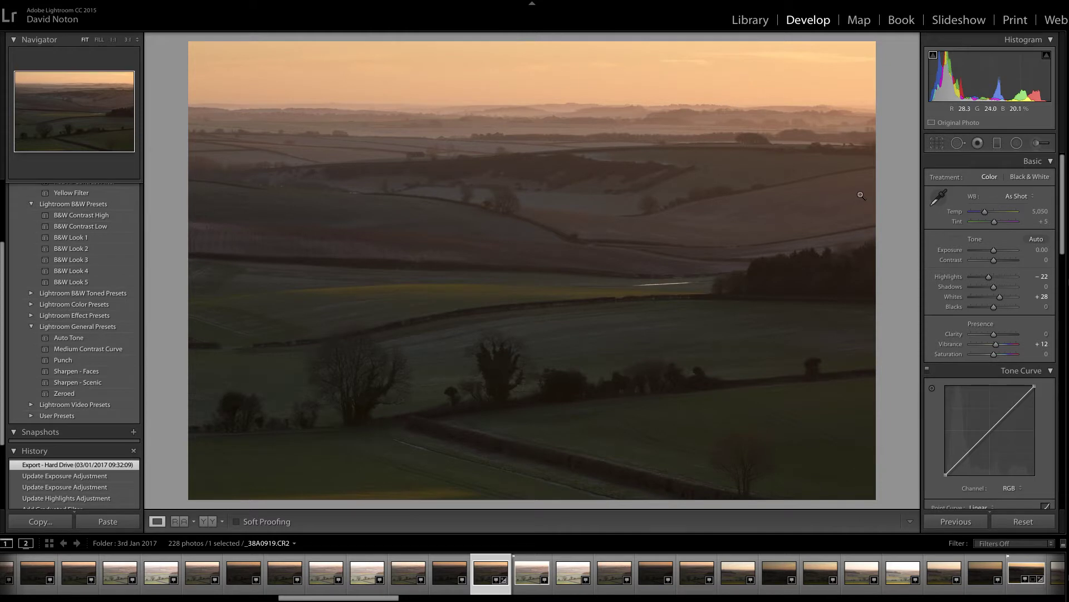
click(533, 579)
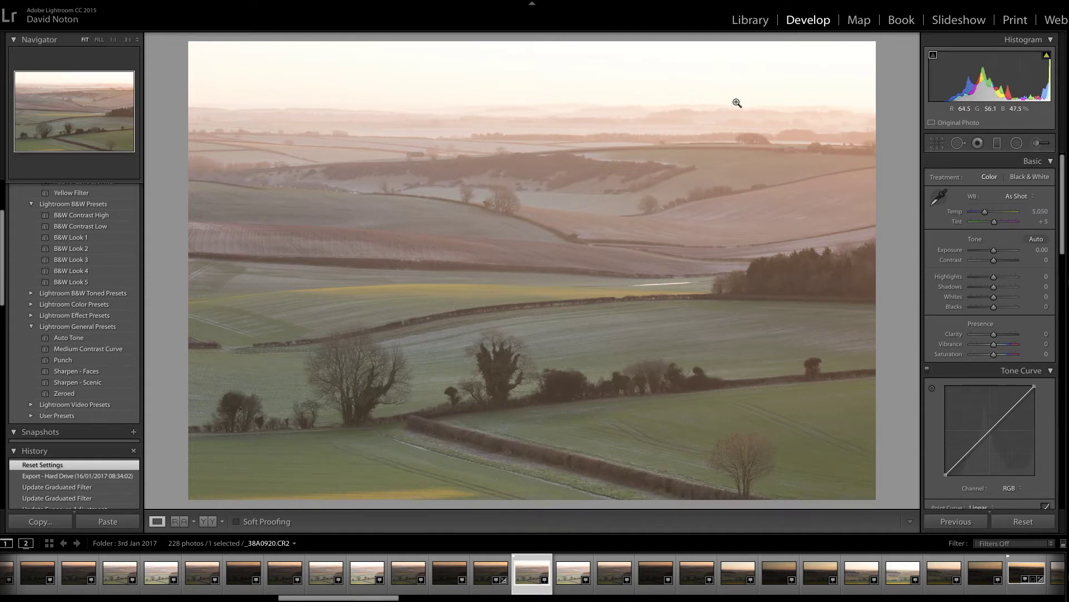
click(490, 574)
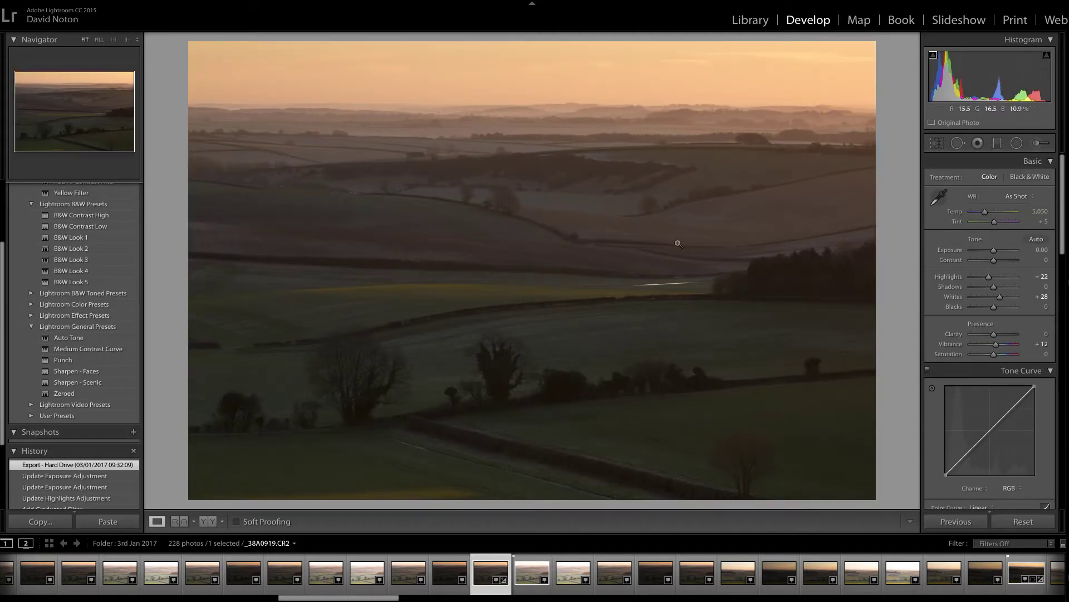
click(531, 577)
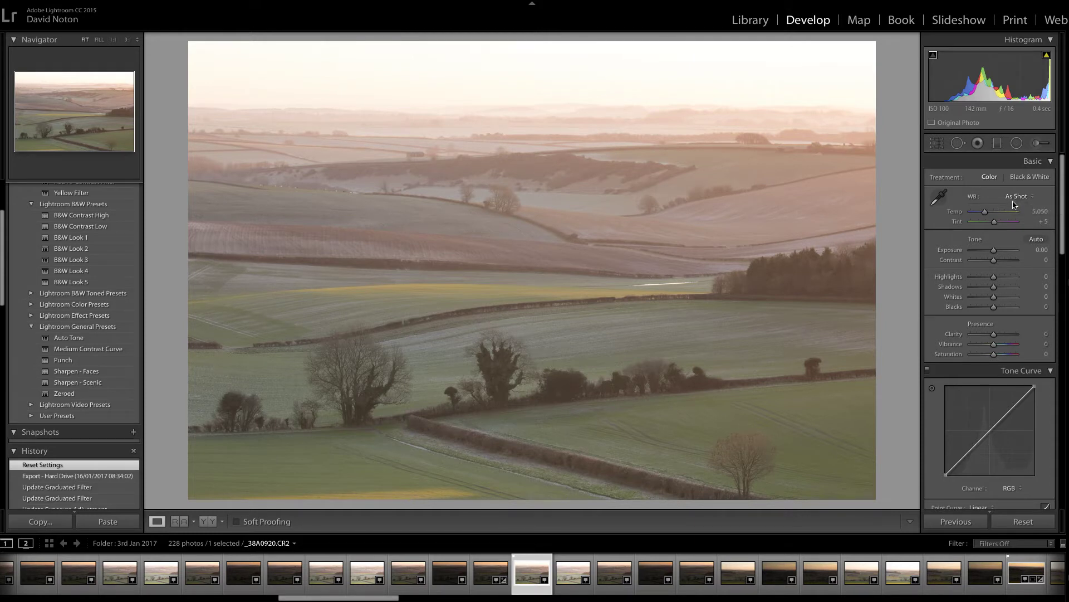
Display the highlight clipping warning on the bright photo and set Whites to +45 using the clipping preview
mouse_move(1044, 61)
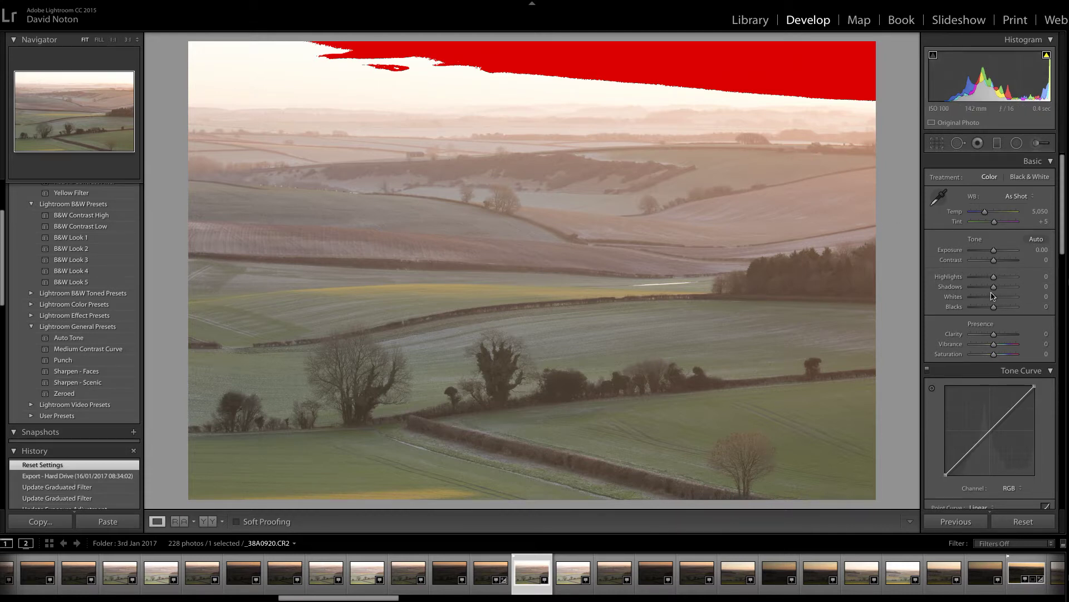
key(alt)
drag(996, 301, 1005, 304)
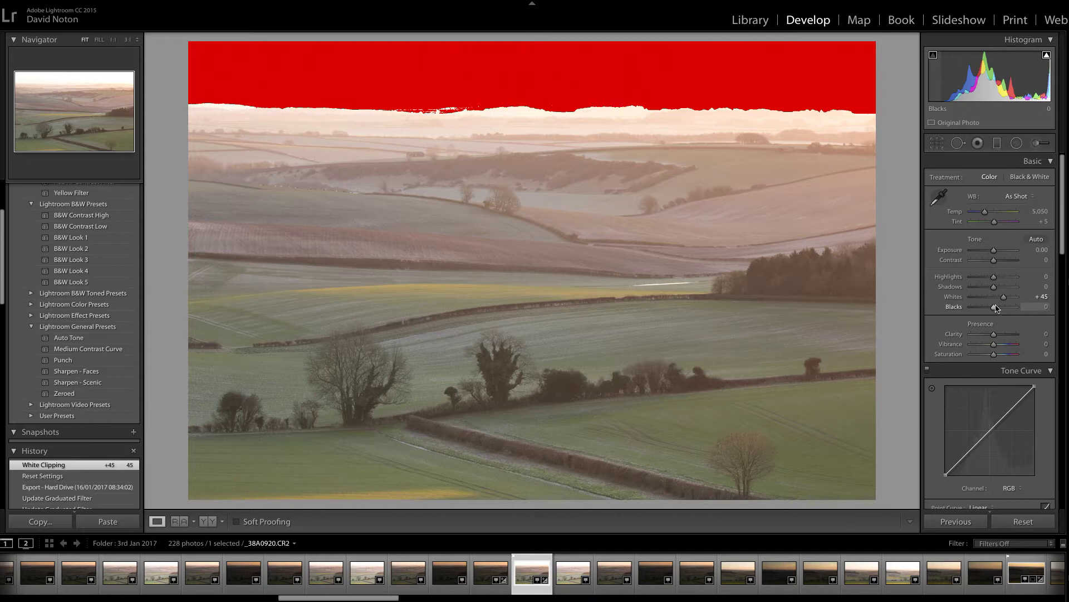
Set Blacks to -36, using the clipping preview to judge the shadow point
key(alt)
mouse_move(995, 311)
mouse_down()
mouse_move(976, 315)
mouse_move(986, 315)
mouse_up()
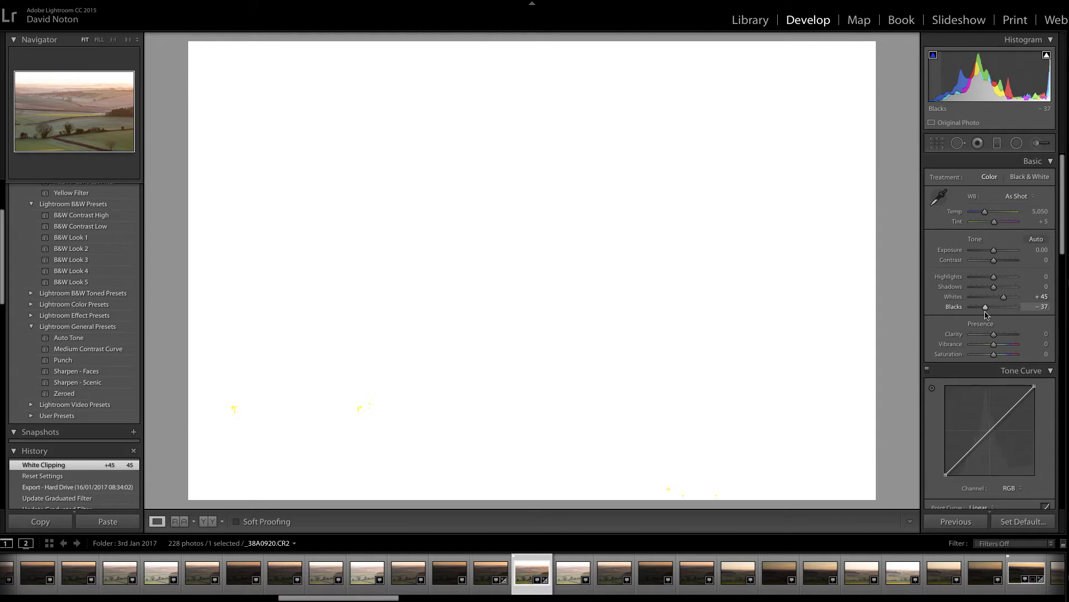
drag(986, 315, 986, 315)
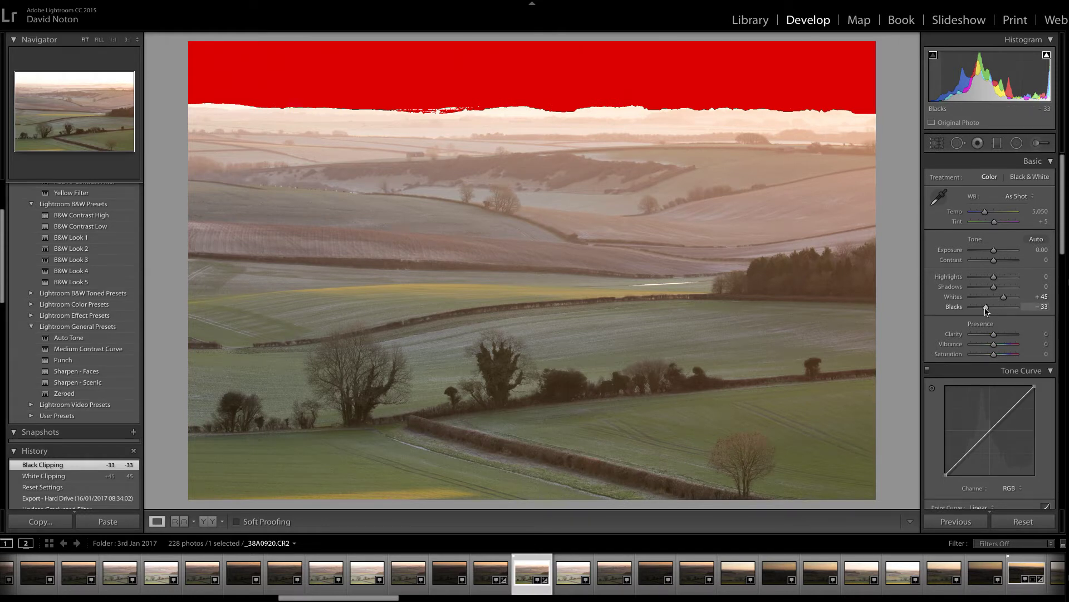
drag(987, 308, 986, 308)
drag(986, 309, 987, 310)
alt+click(987, 310)
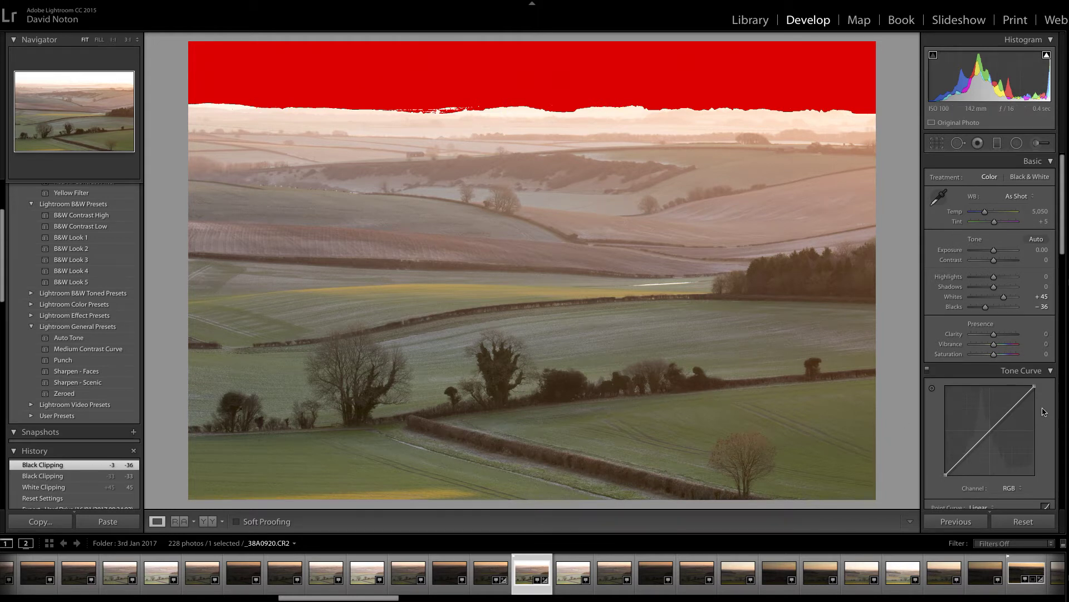
Shape the RGB point curve into an S-curve by raising the upper midtones and lowering the shadows
scroll(962, 369, down, 3)
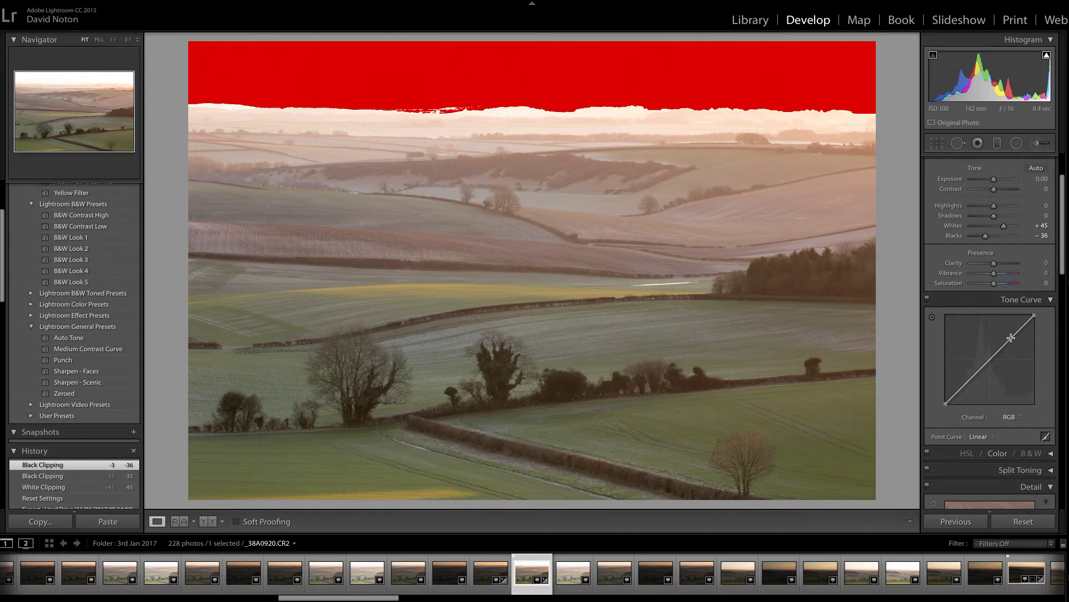
drag(1004, 346, 998, 336)
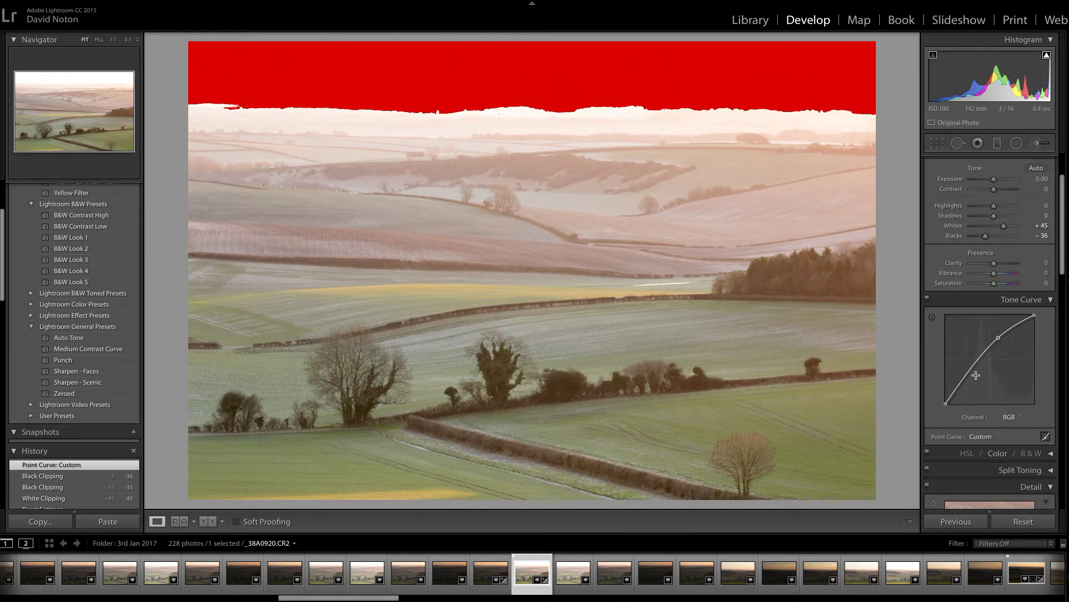
drag(957, 389, 960, 389)
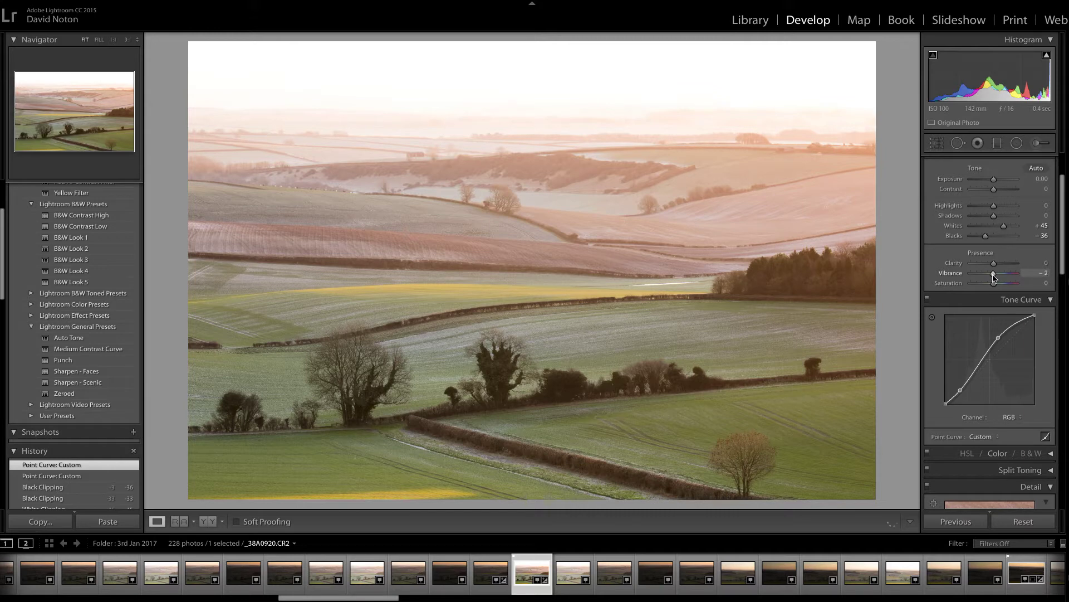
Set Vibrance to +12 and Clarity to +10
drag(993, 276, 996, 277)
drag(996, 277, 998, 277)
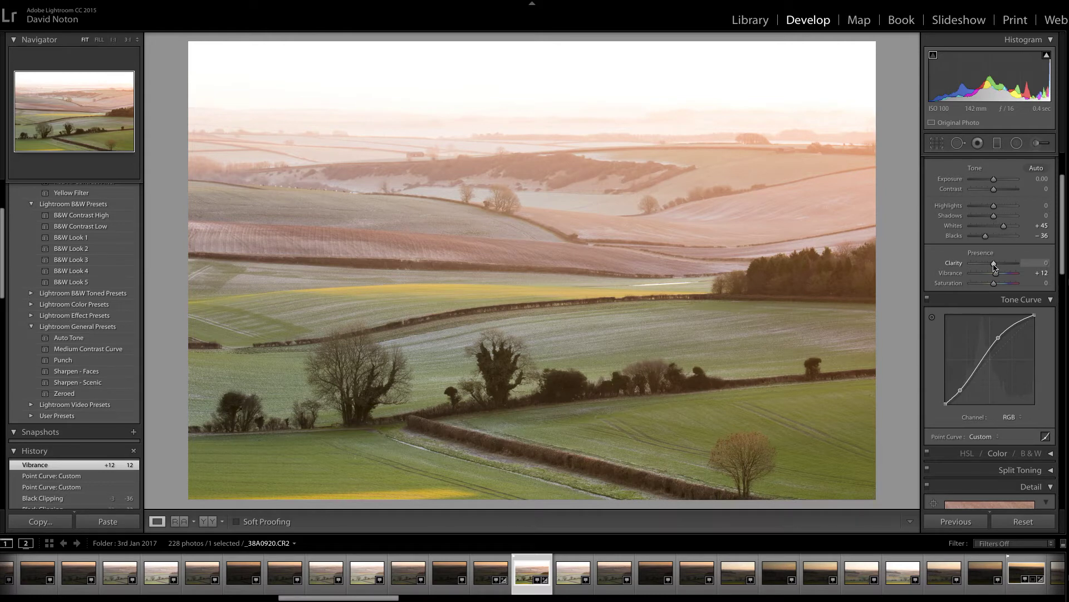
drag(994, 263, 996, 268)
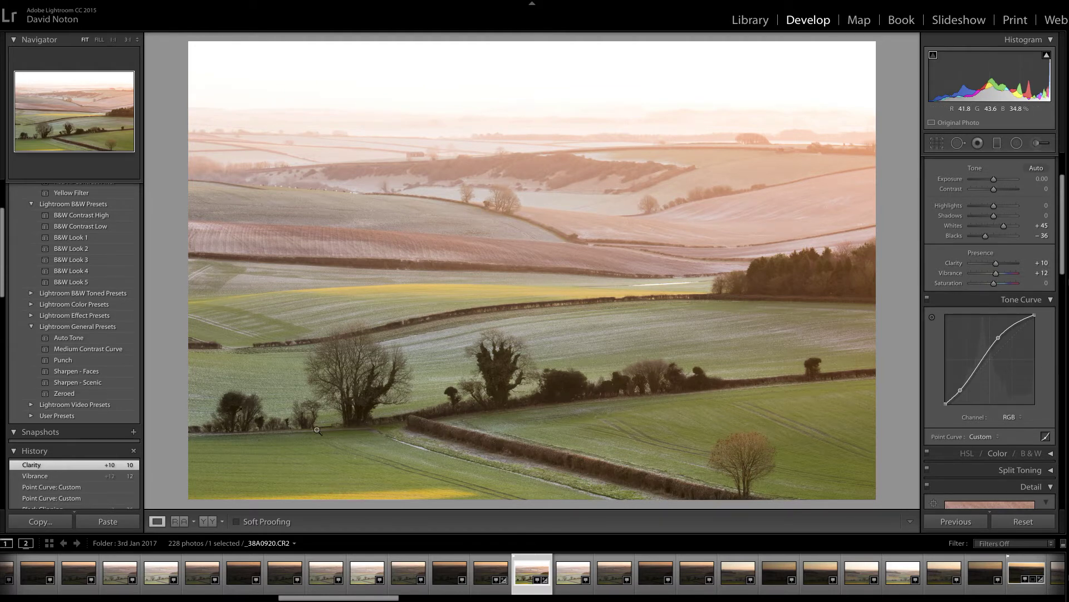
Apply the Sharpen - Scenic preset and set the sharpening Masking to 10
click(92, 383)
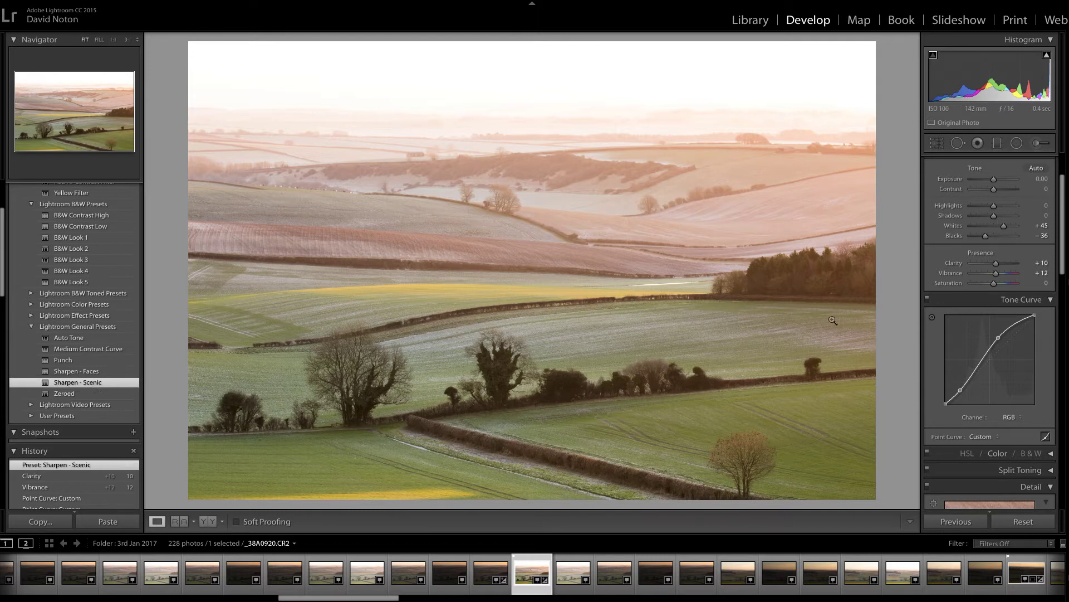
drag(1063, 234, 1063, 310)
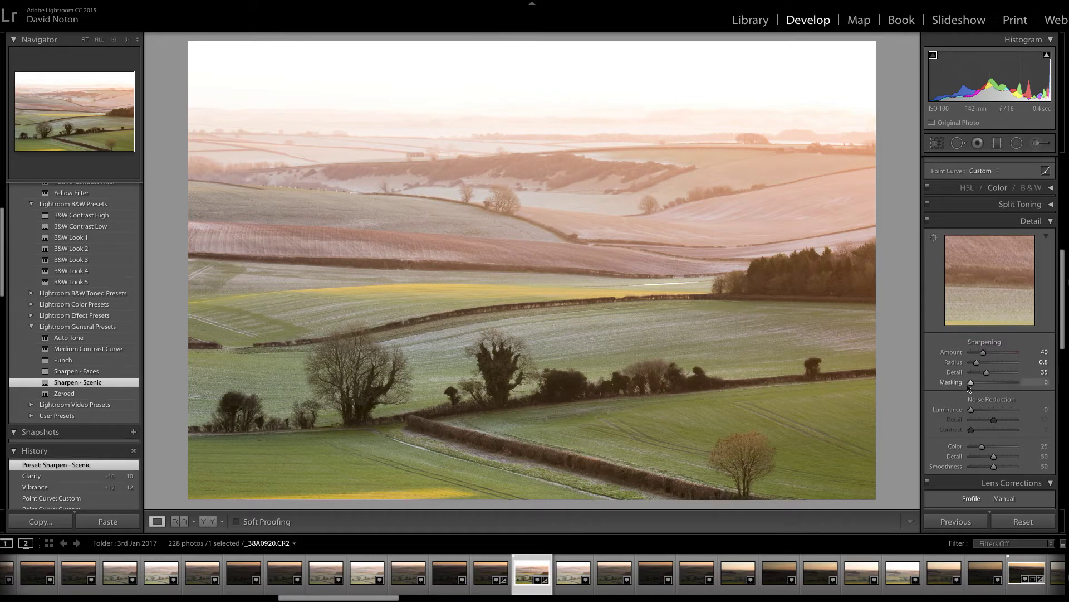
drag(969, 383, 976, 386)
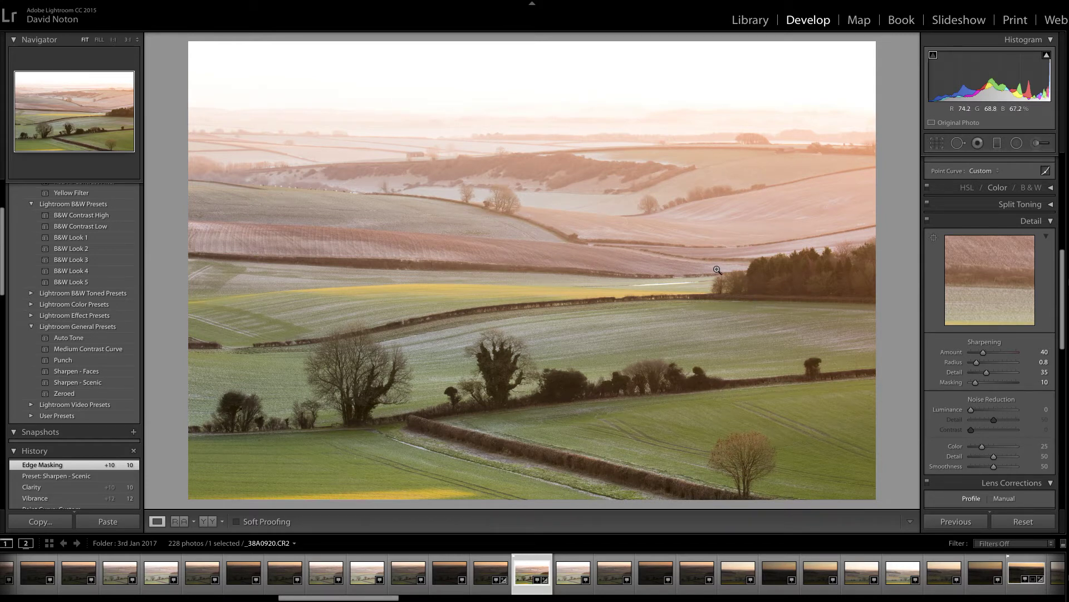
Add a level graduated filter fading from just below the misty horizon down to the hedge line across the middle fields
click(998, 144)
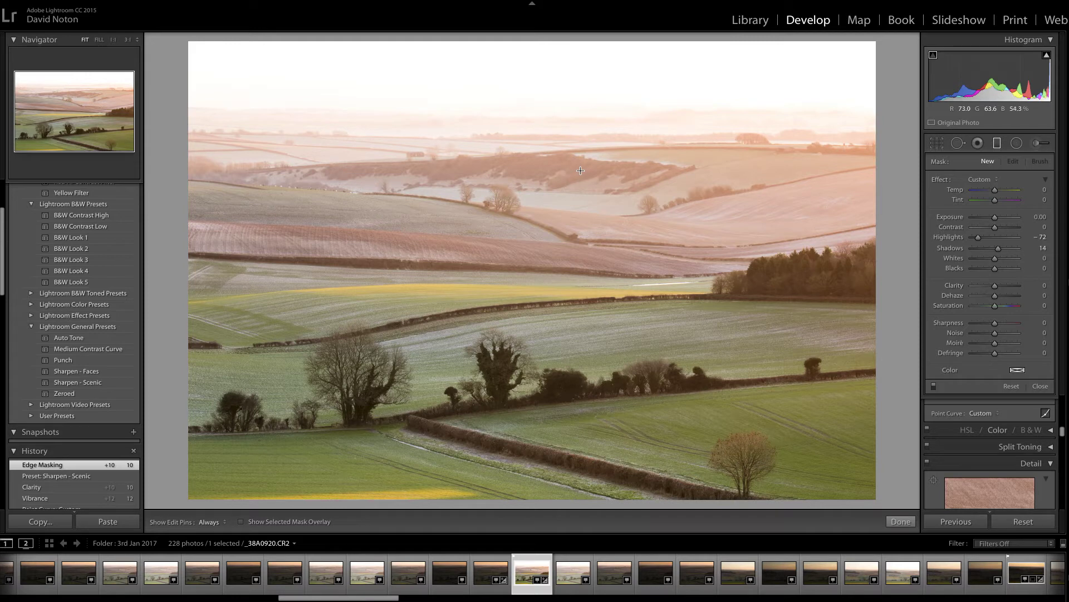
key(shift)
drag(553, 131, 585, 299)
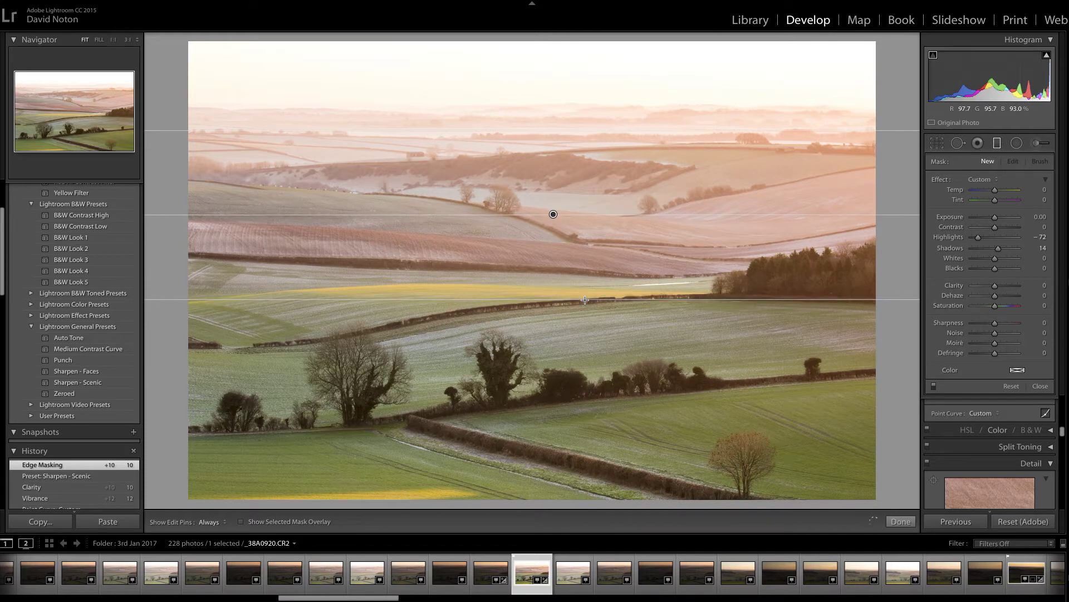
drag(703, 279, 704, 280)
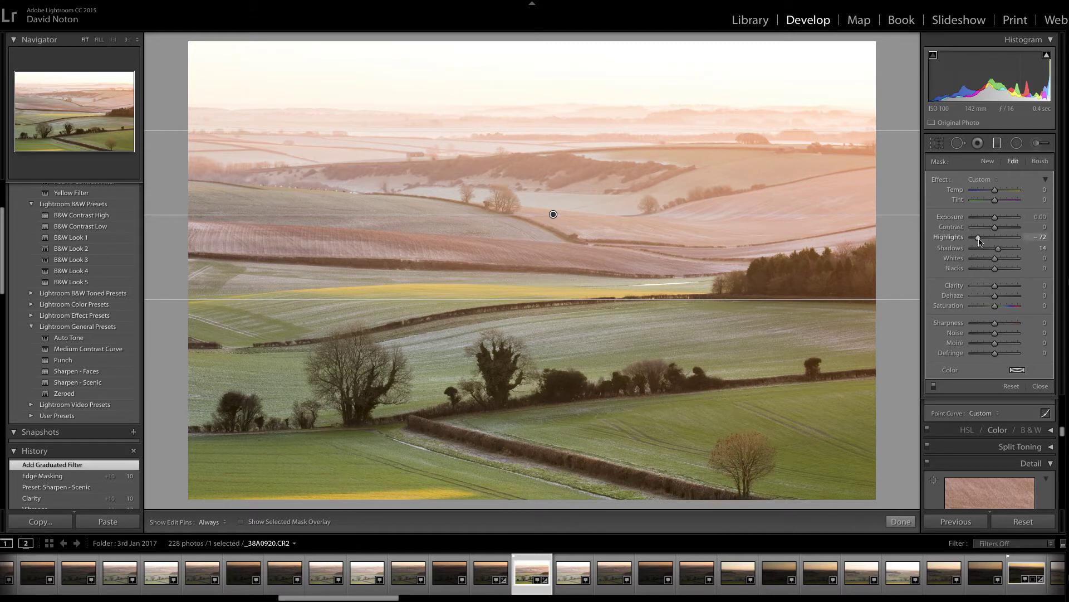
Set the graduated filter's Highlights to -22 and Exposure to -0.38, shift it slightly lower, and finish the filter
drag(980, 241, 989, 240)
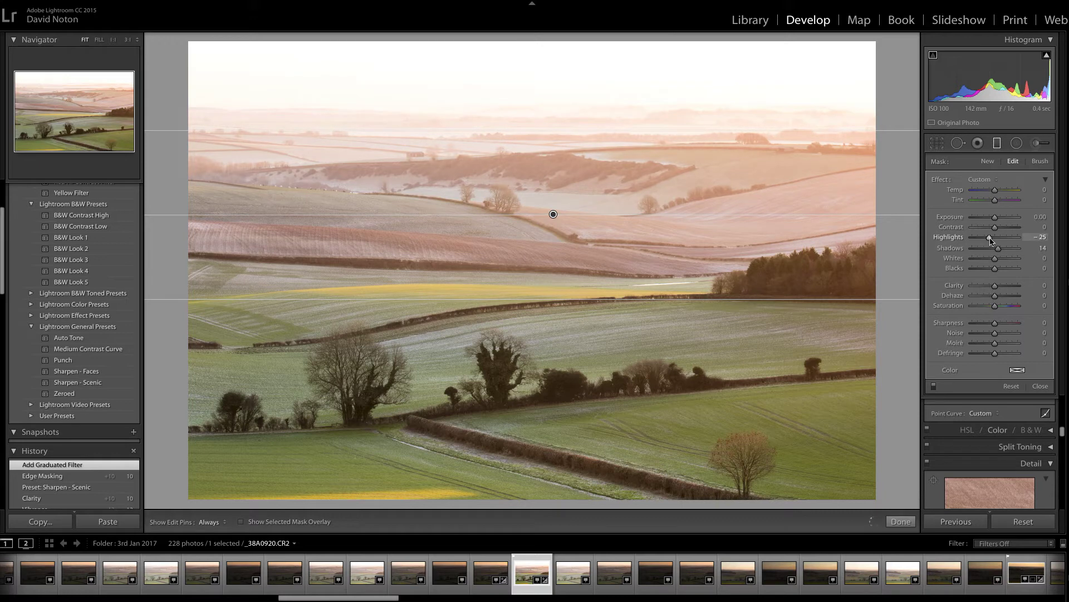
drag(991, 241, 995, 220)
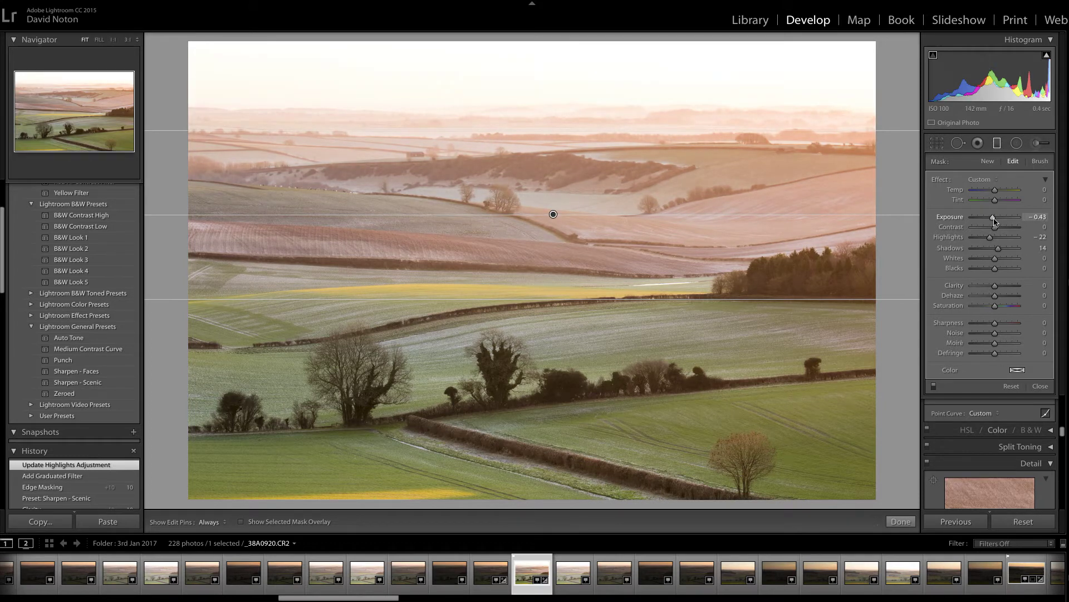
drag(994, 221, 995, 221)
drag(995, 221, 994, 220)
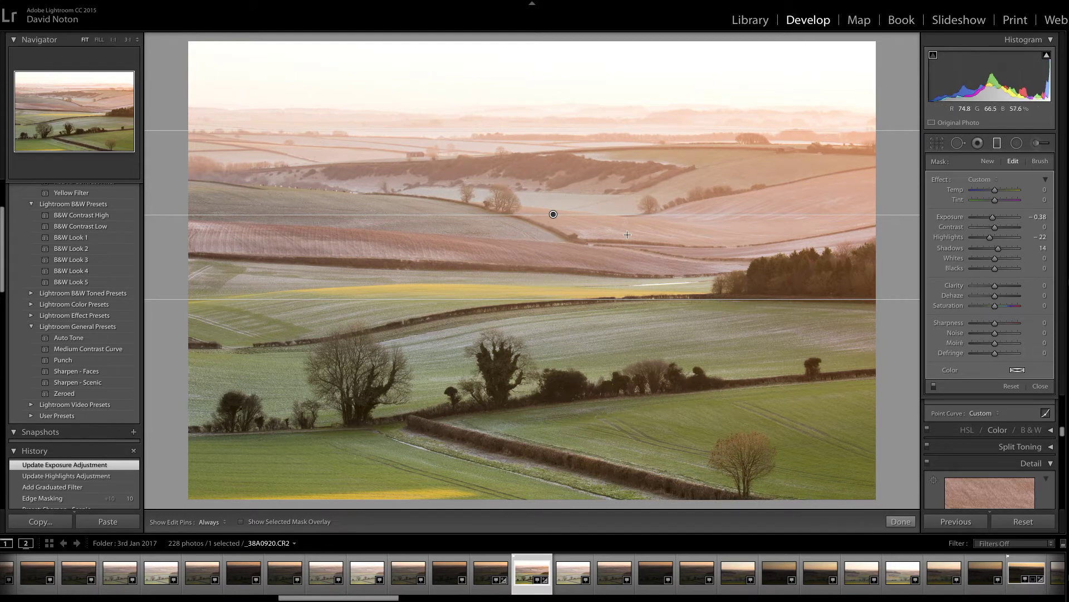
drag(553, 215, 550, 221)
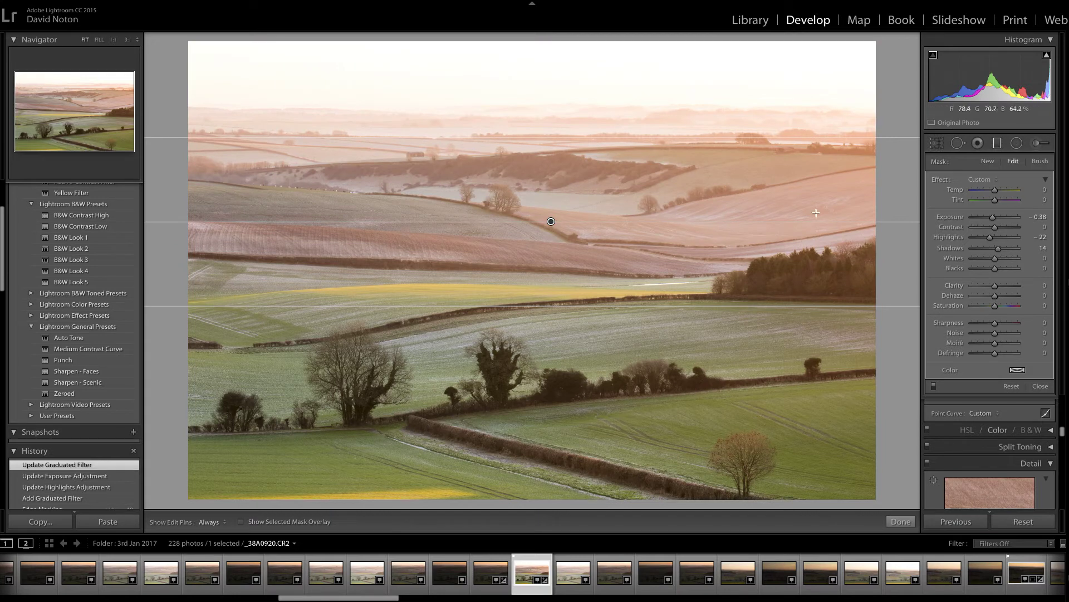
click(901, 522)
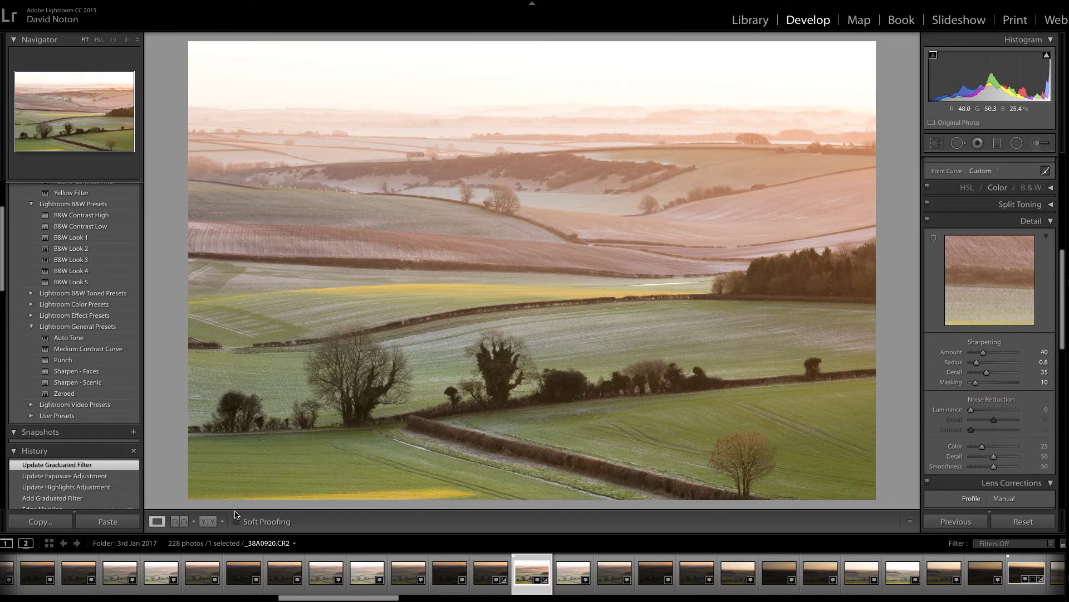
Compare the bright photo side by side before and after editing, and check it against the adjacent dark exposure
click(212, 522)
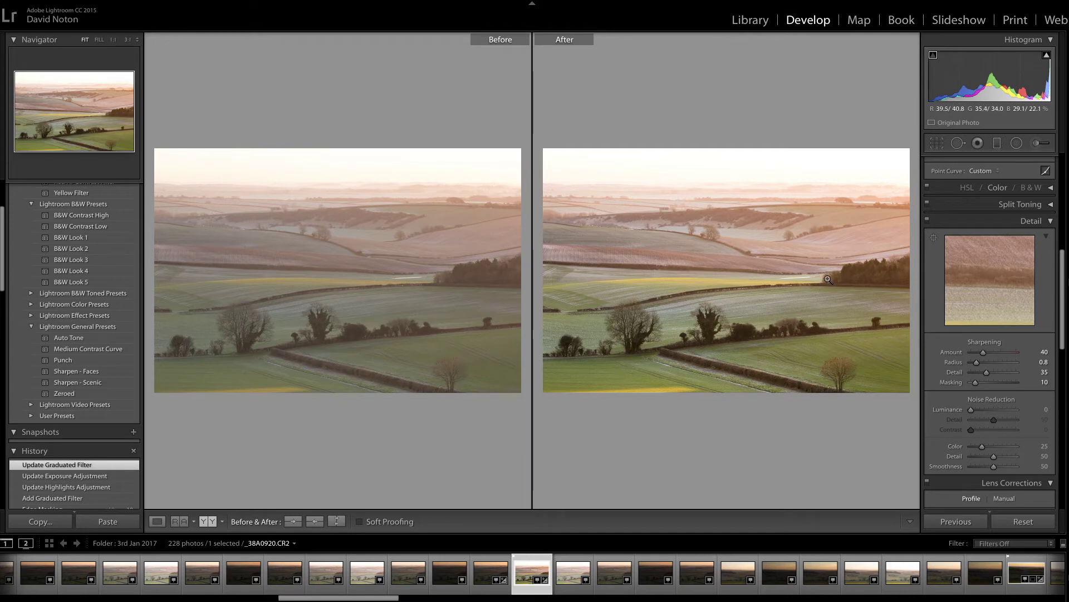
click(157, 522)
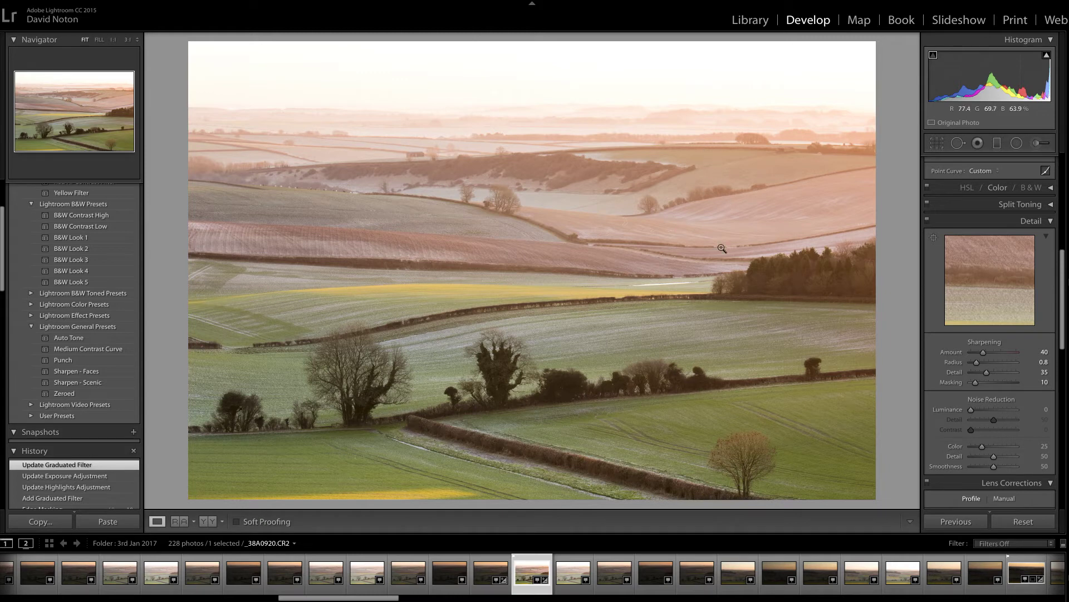
click(486, 575)
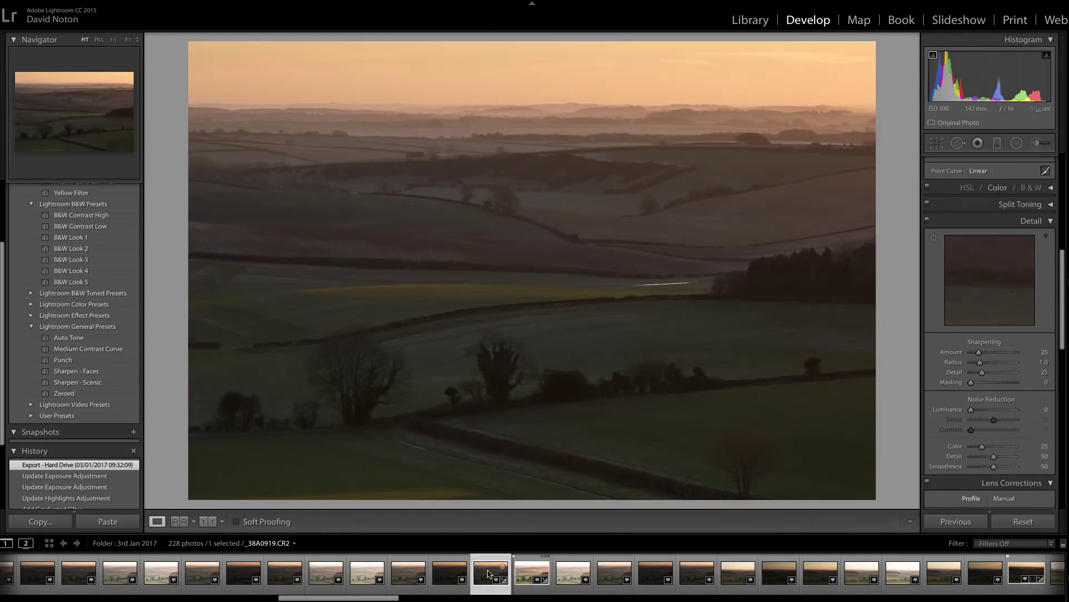
click(521, 576)
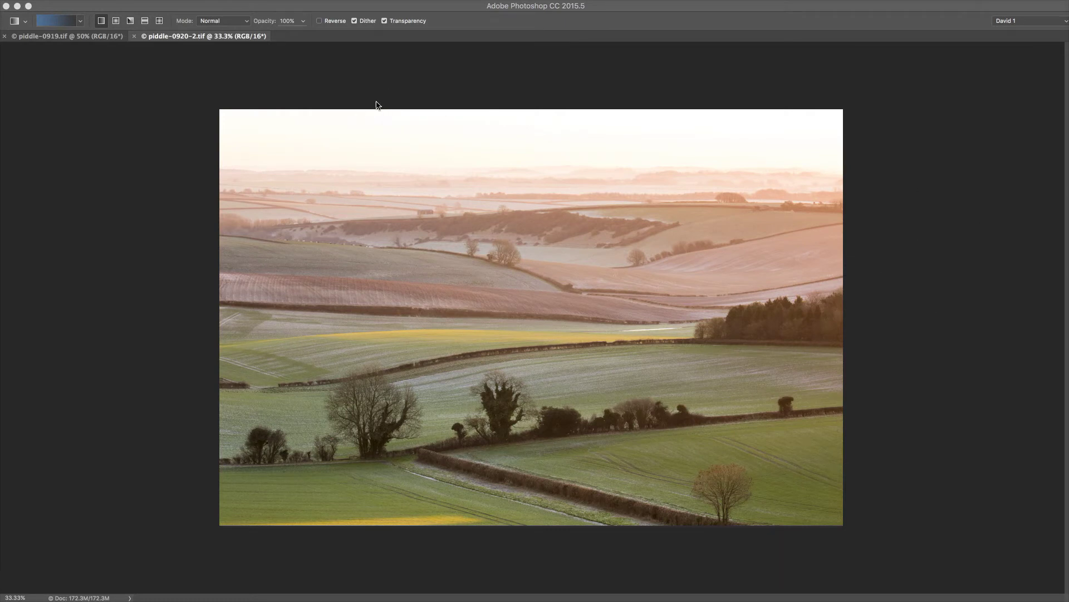
In Photoshop, copy the whole piddle-0919.tif image, close that file, and paste the copy as a new layer in piddle-0920-2.tif
click(55, 37)
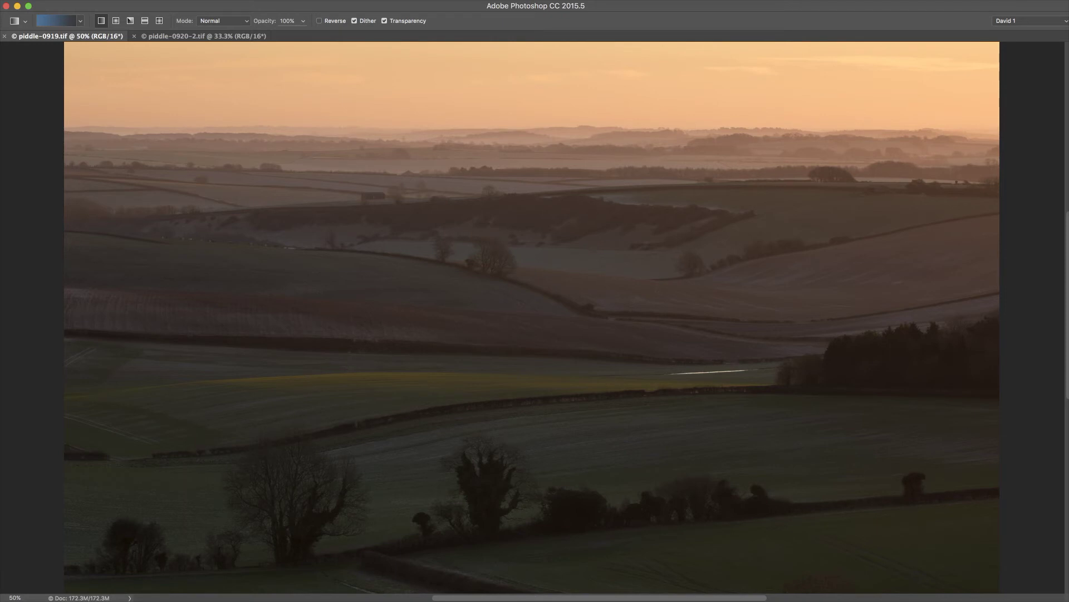
key(super+w)
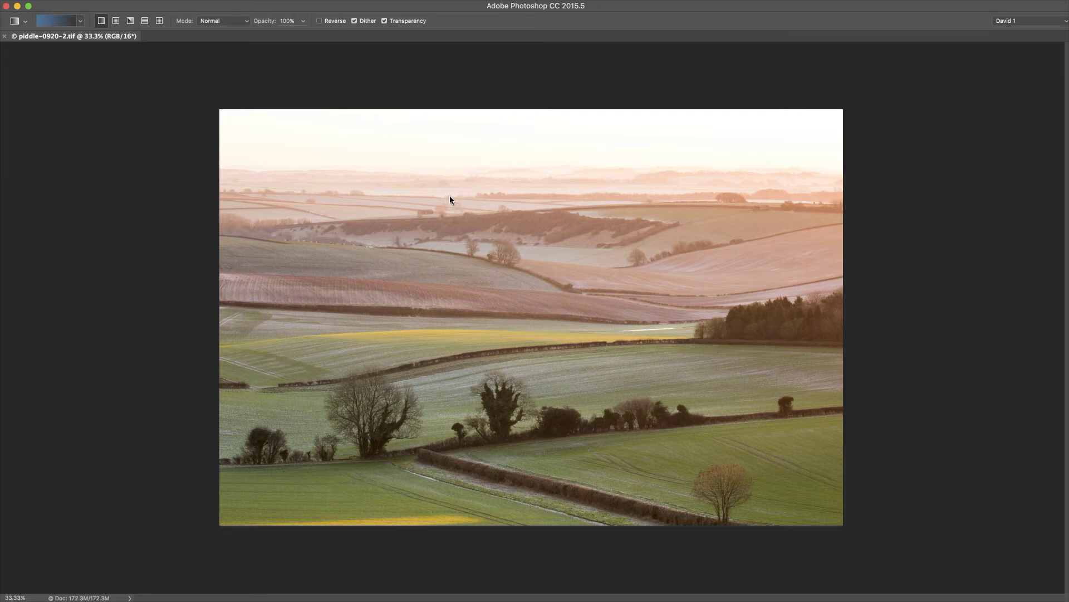
key(super+v)
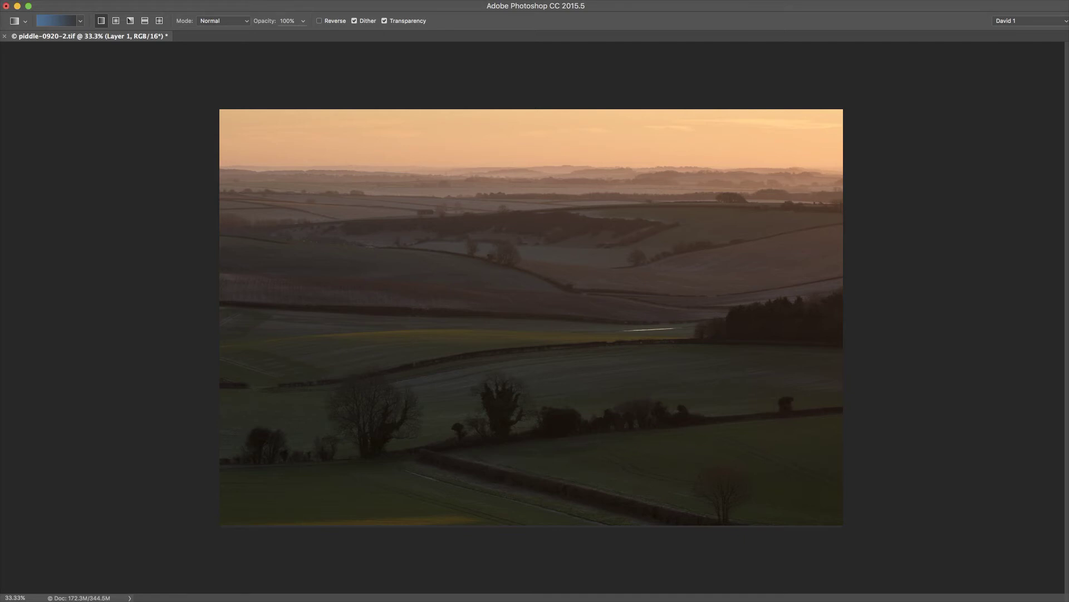
Show the document's layers and hide the pasted dark exposure to view the bright one beneath it
key(F7)
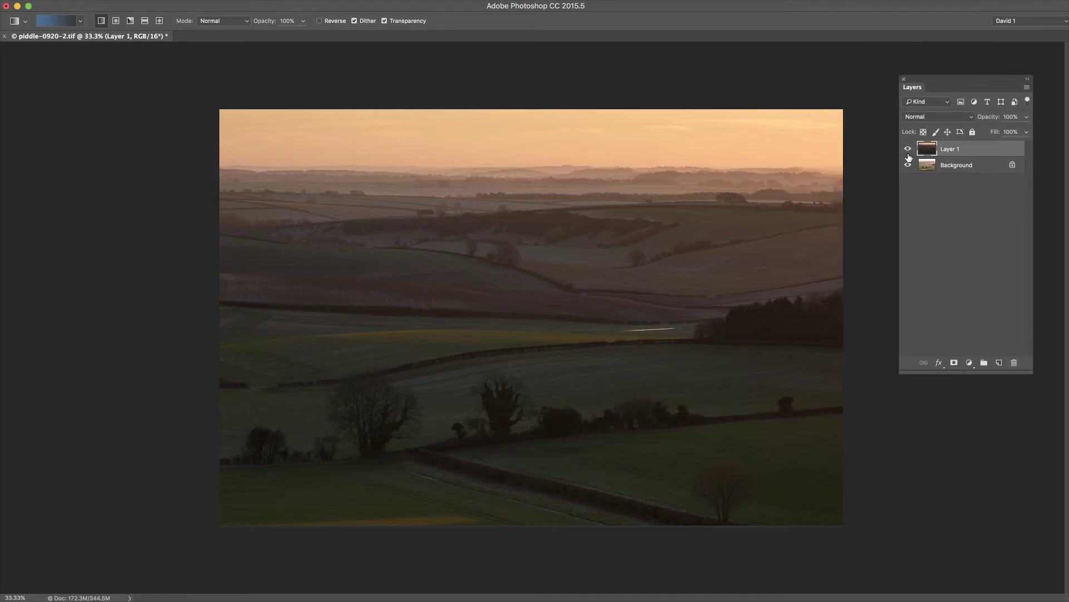
click(907, 151)
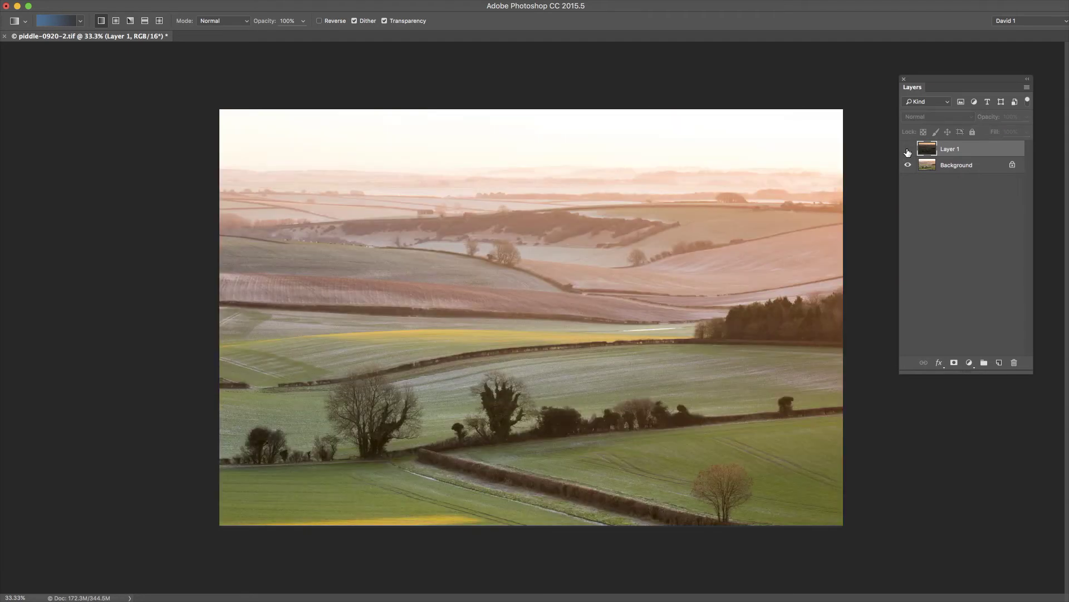
Toggle Layer 1's visibility to compare the dark exposure with the bright Background, leaving the dark exposure showing
click(908, 150)
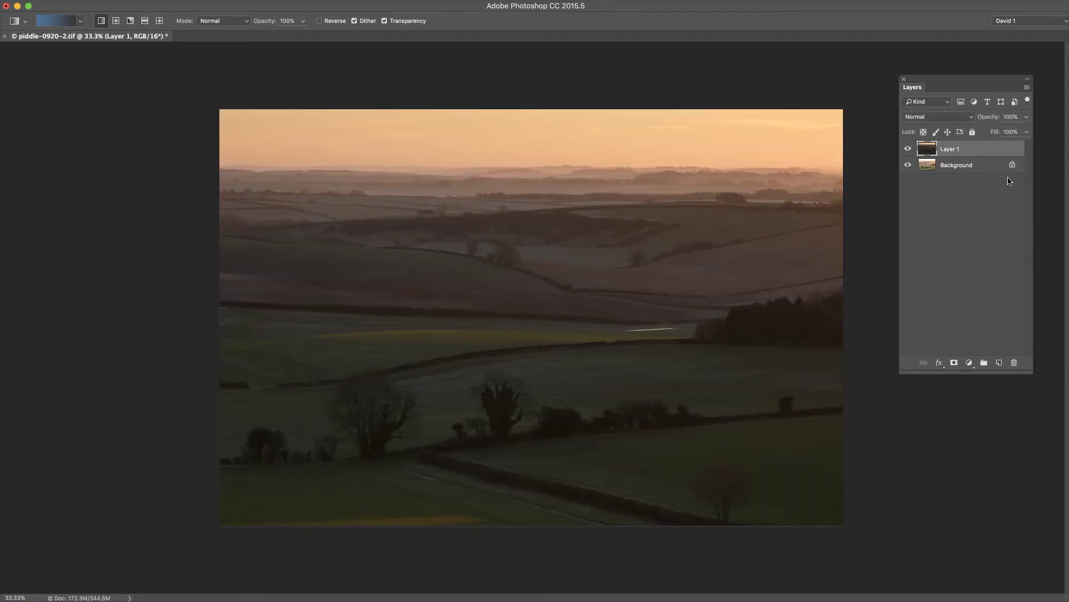
click(907, 150)
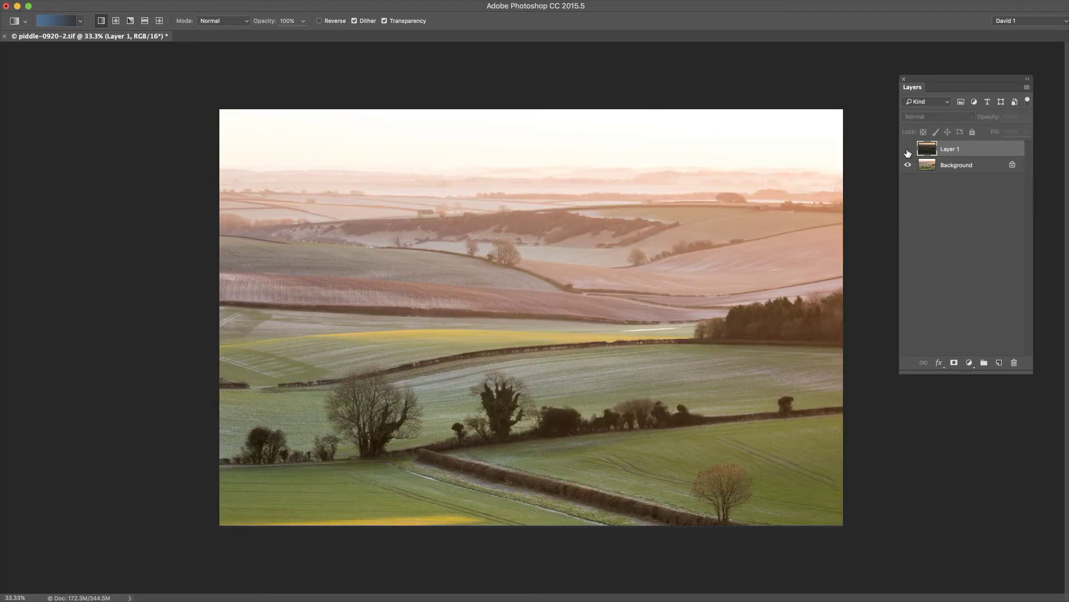
click(908, 149)
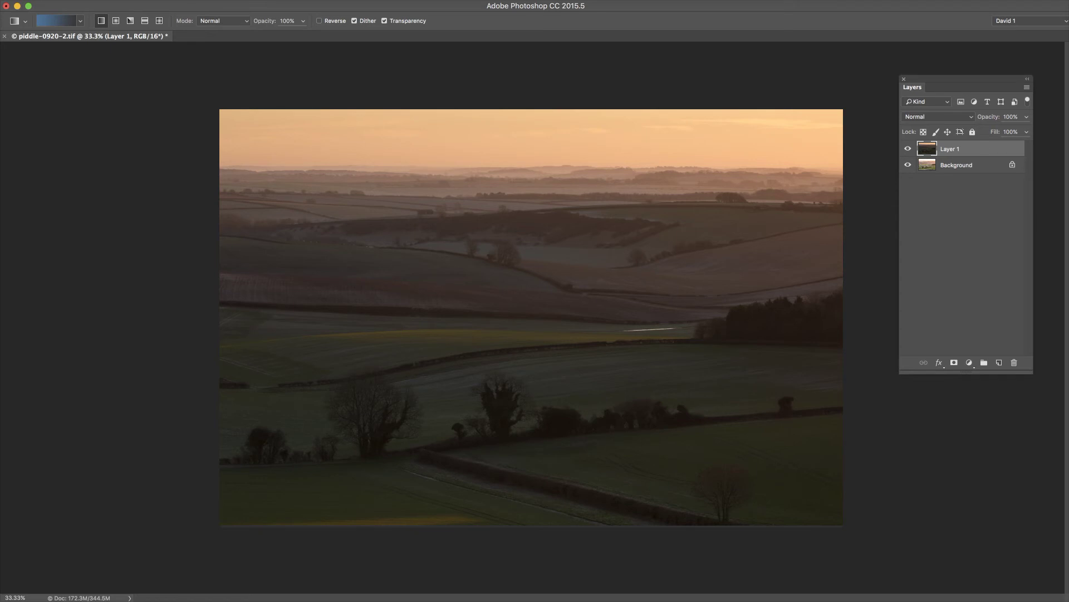
With the Lasso tool, select the sky and distant misty hills on Layer 1, following the land just below the horizon across the full image width
mouse_move(944, 92)
mouse_down()
mouse_move(336, 131)
mouse_move(44, 91)
mouse_up()
click(41, 127)
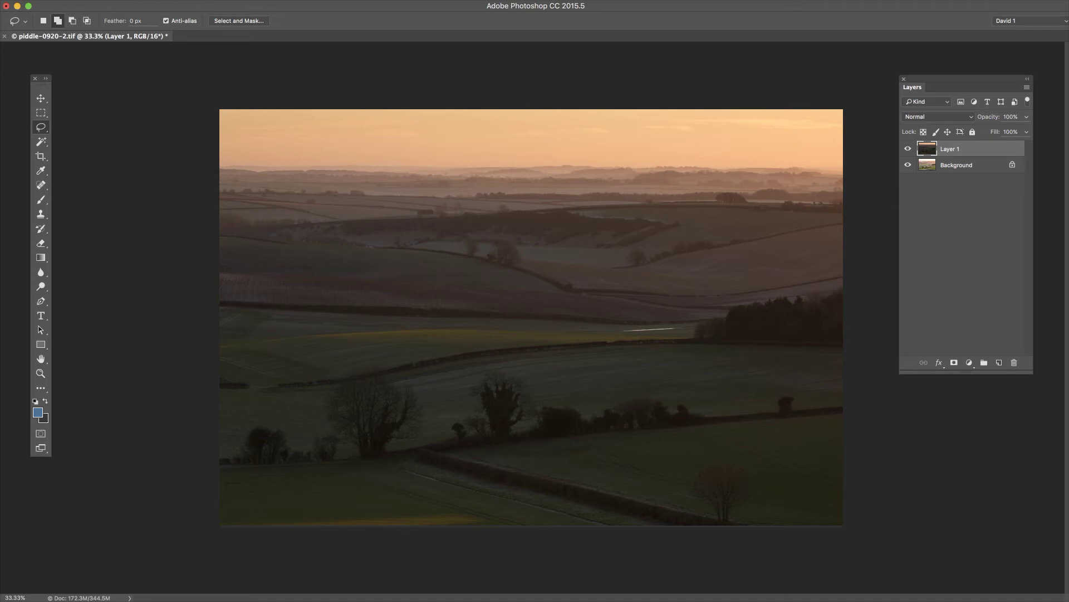
key(Tab)
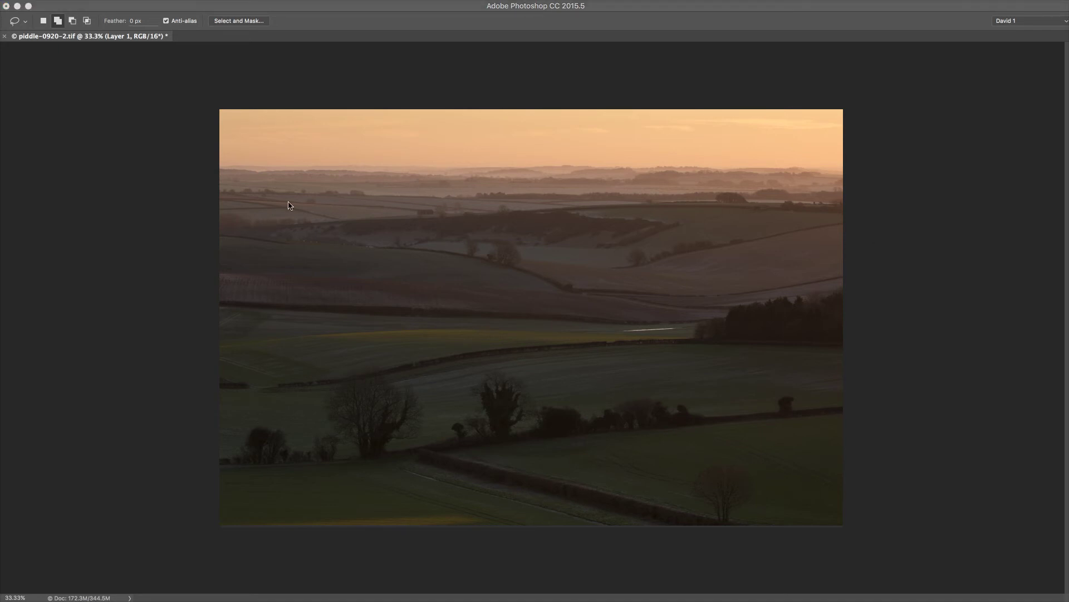
key(Tab)
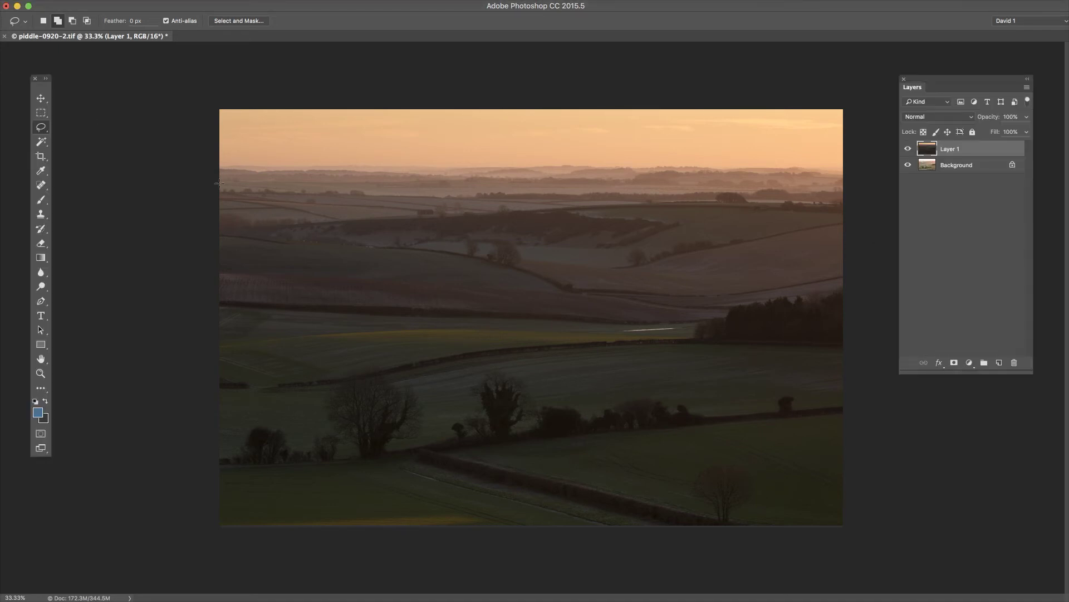
mouse_move(148, 196)
mouse_down()
mouse_move(396, 212)
mouse_move(681, 198)
mouse_up()
mouse_move(767, 198)
mouse_down()
mouse_move(838, 204)
mouse_move(896, 146)
mouse_up()
mouse_move(907, 76)
mouse_down()
mouse_move(586, 54)
mouse_move(151, 60)
mouse_move(139, 201)
mouse_up()
click(19, 0)
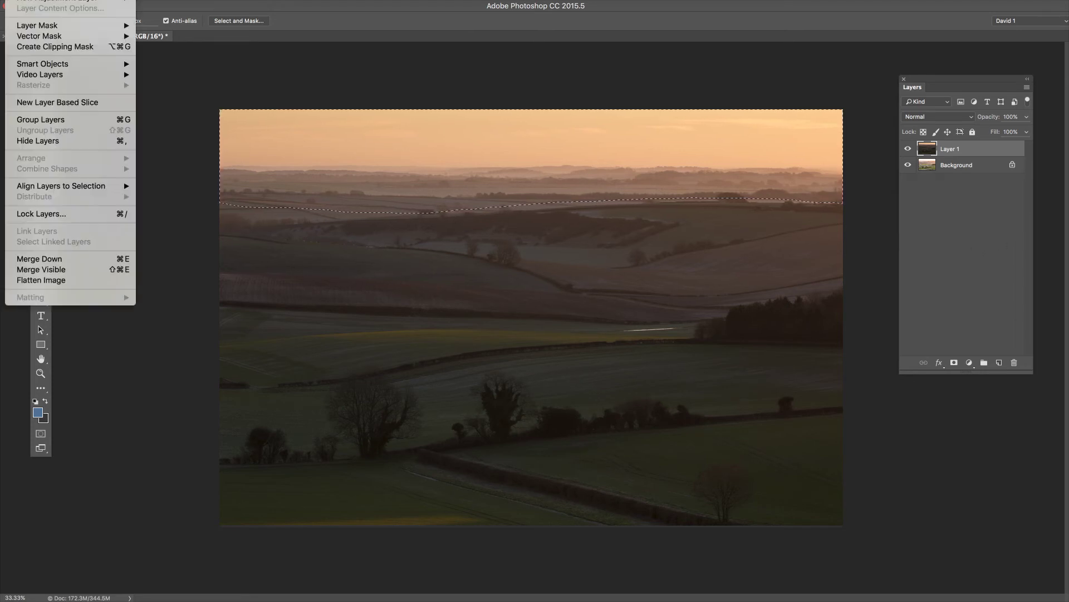
mouse_move(55, 28)
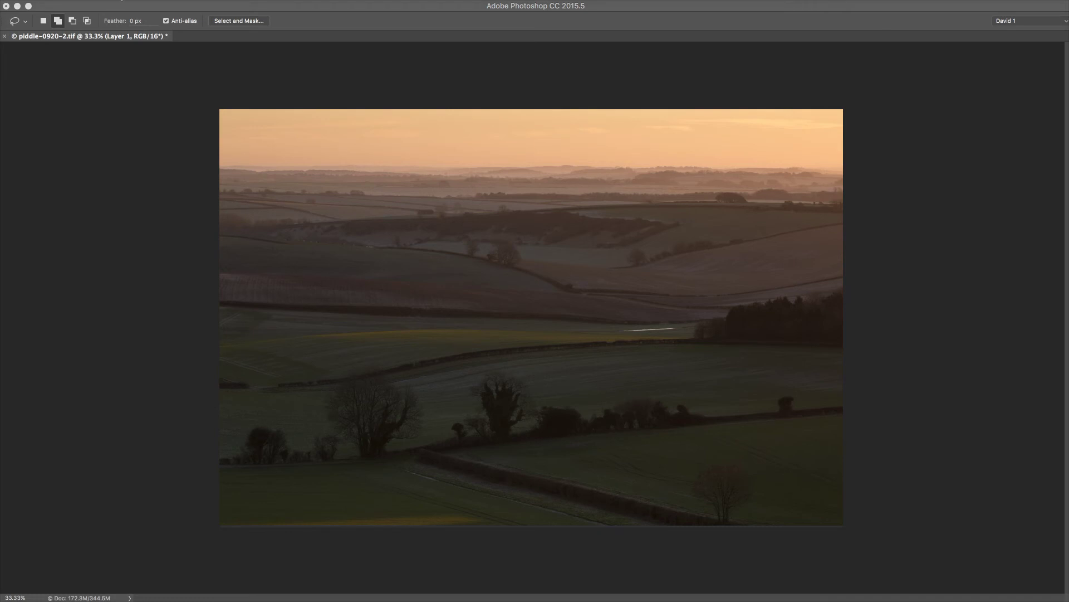
key(Tab)
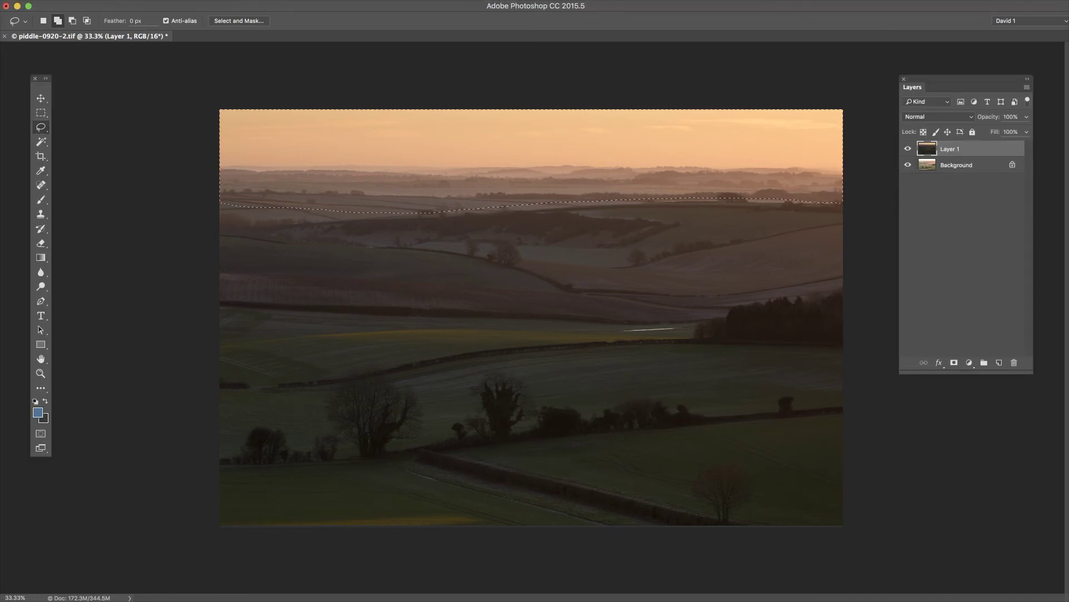
Feather the sky selection with a radius of 500 pixels
click(77, 0)
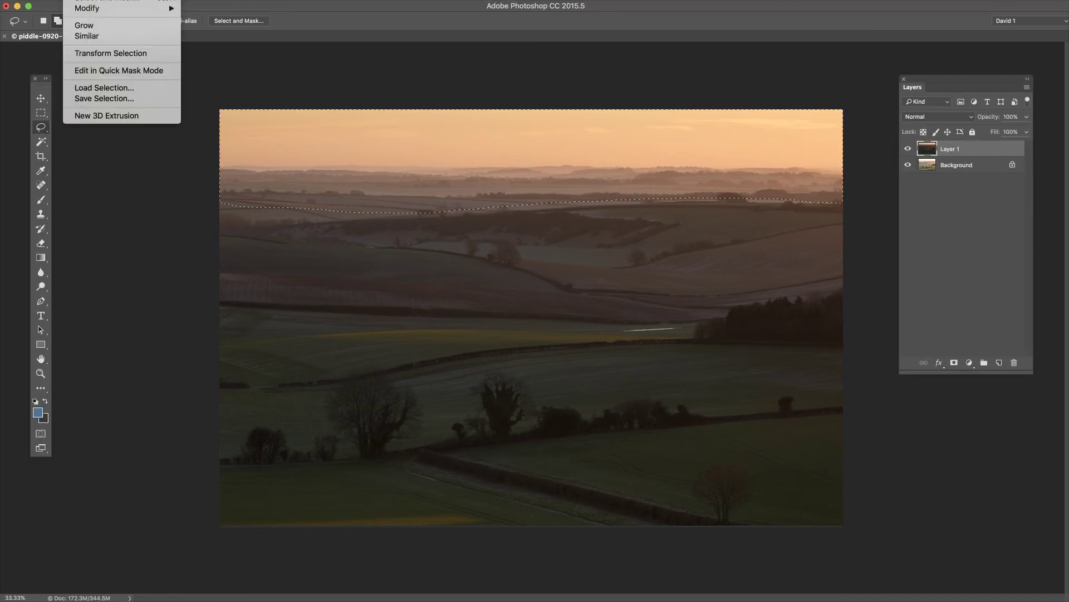
mouse_move(130, 9)
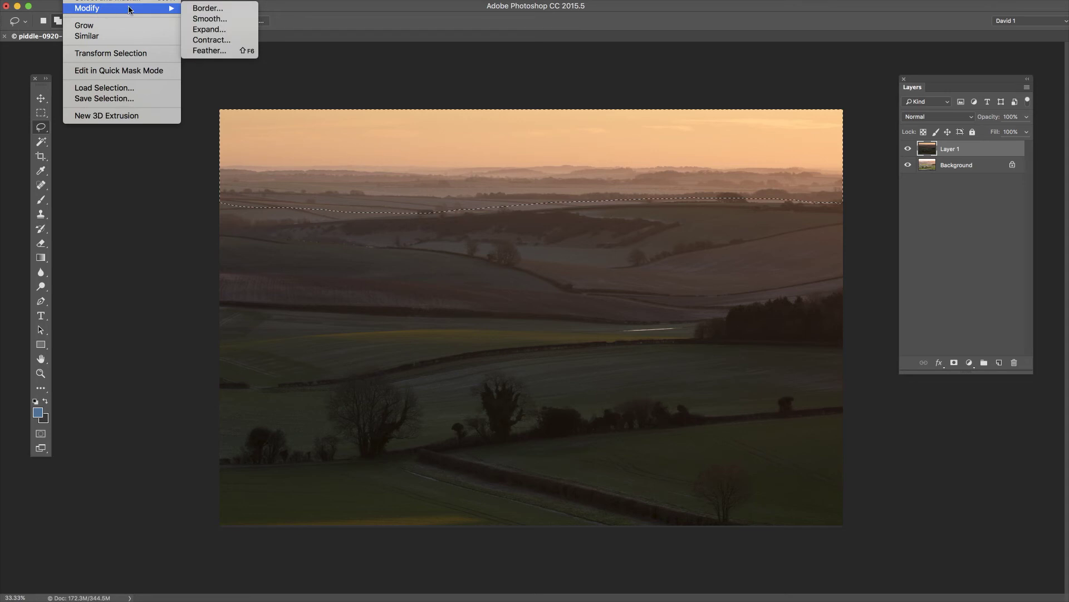
click(209, 50)
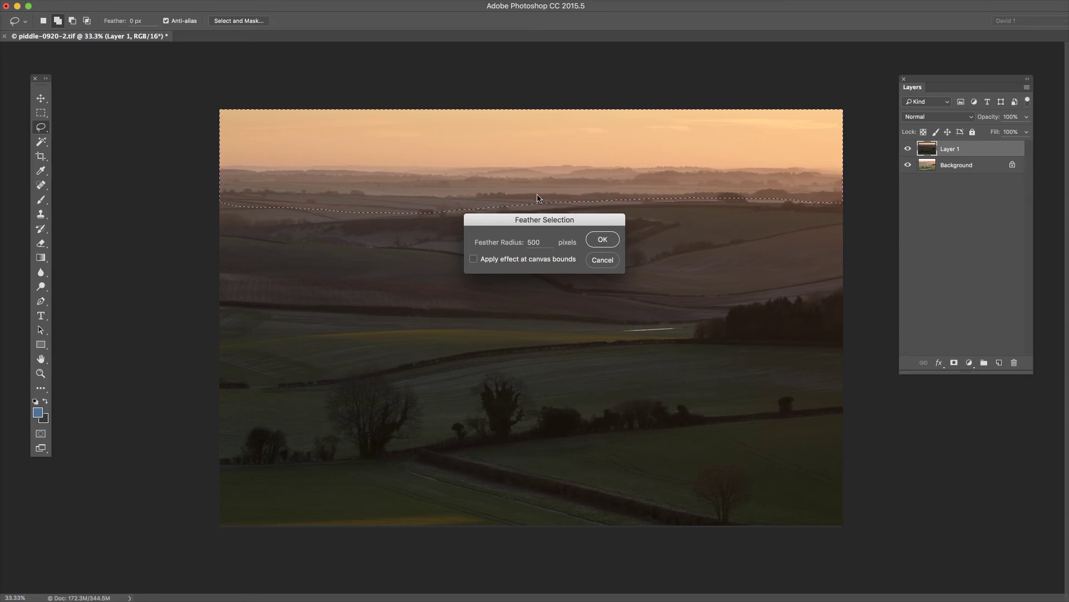
click(602, 241)
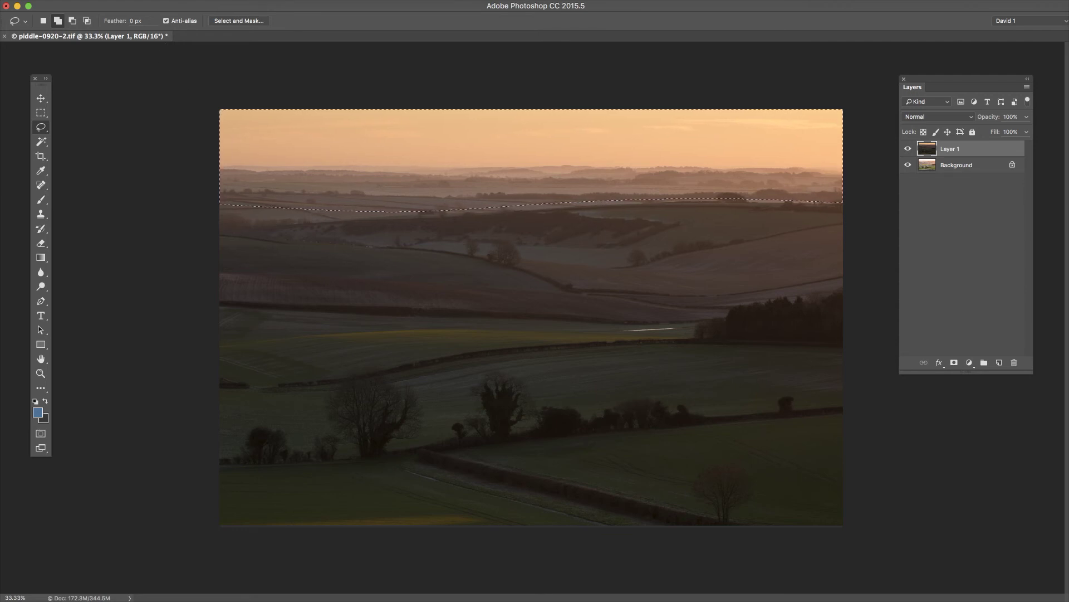
Add a layer mask to Layer 1 that reveals only the feathered sky selection
click(22, 0)
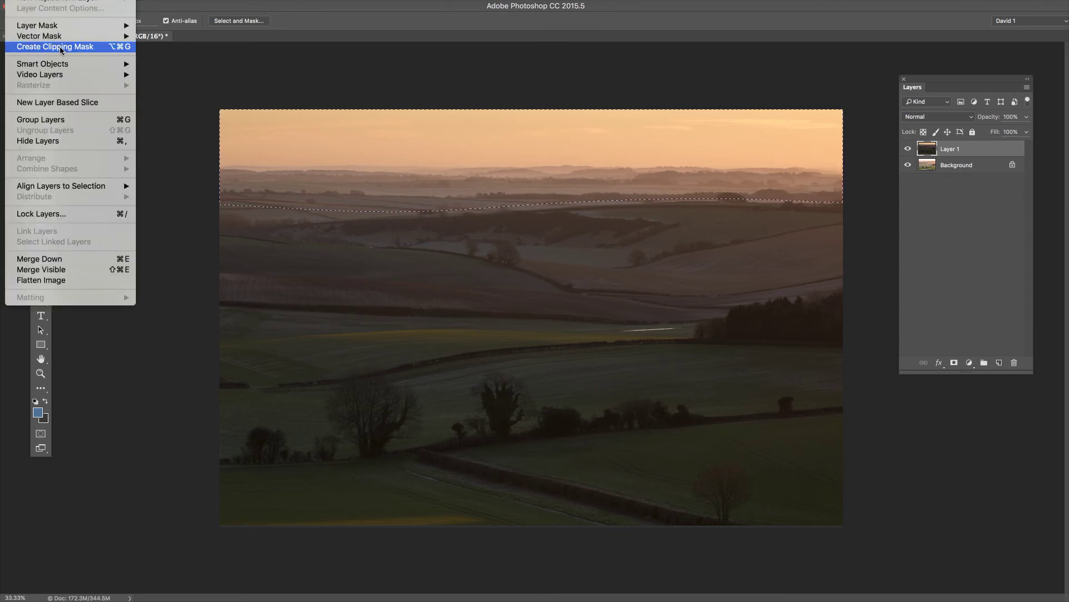
mouse_move(100, 27)
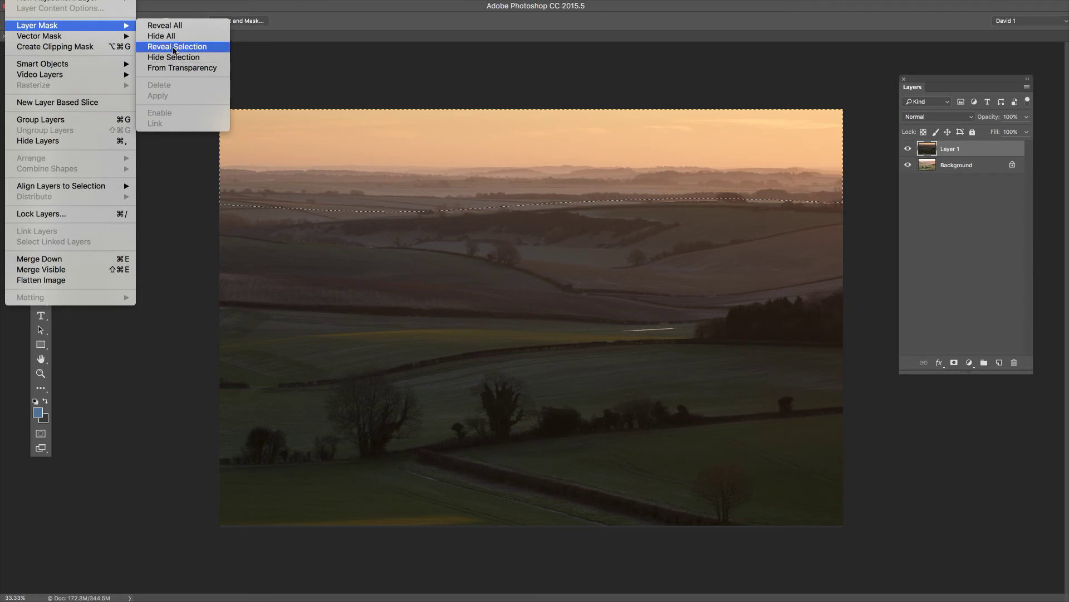
click(175, 48)
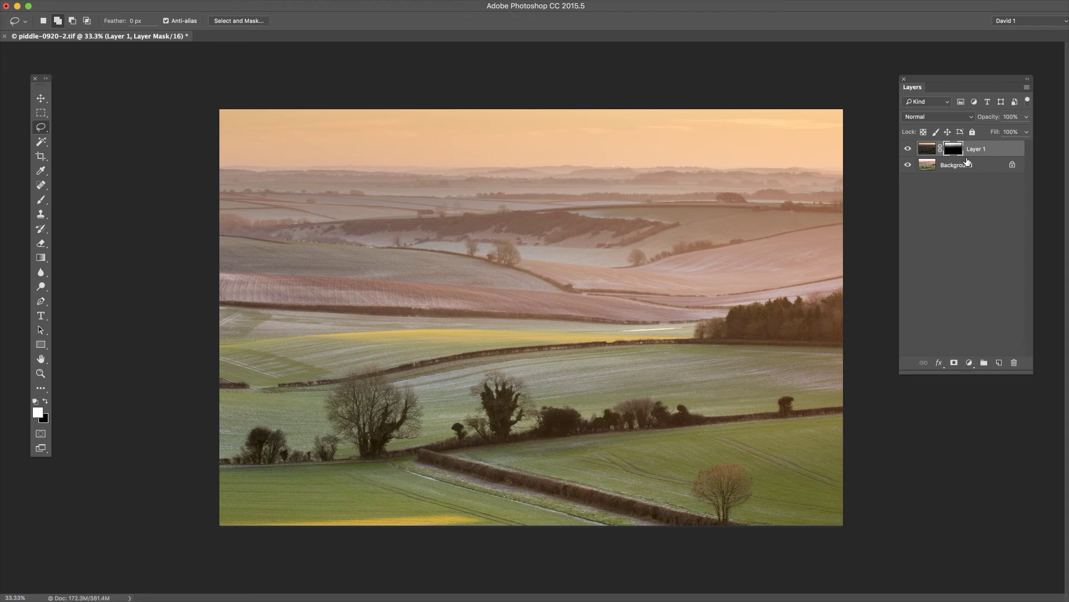
Toggle the masked Layer 1 off and on to compare the blended image with the bright exposure alone
click(908, 149)
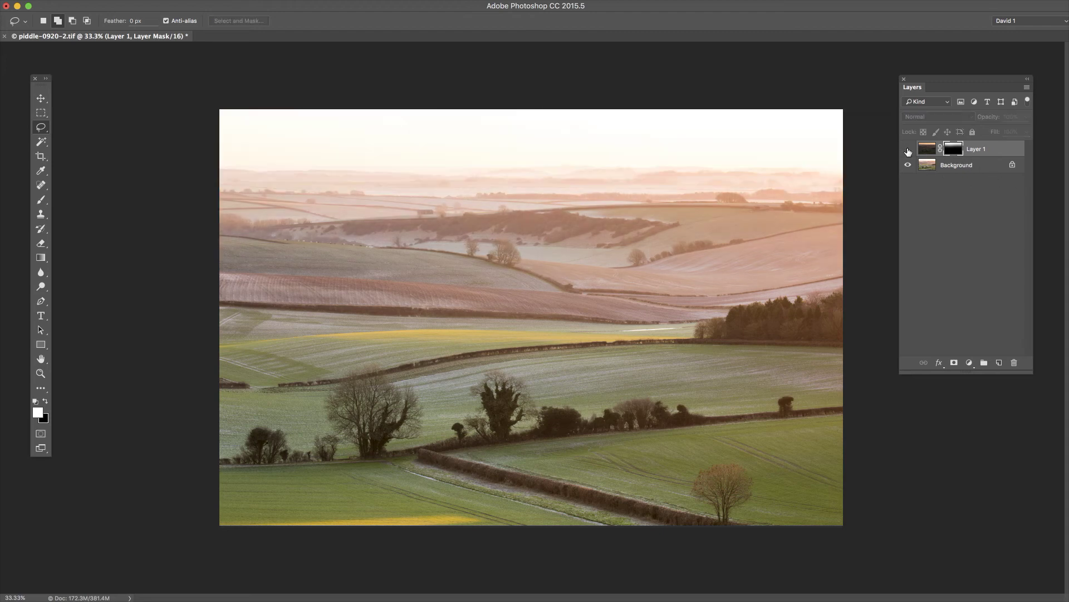
click(908, 148)
click(908, 149)
click(909, 149)
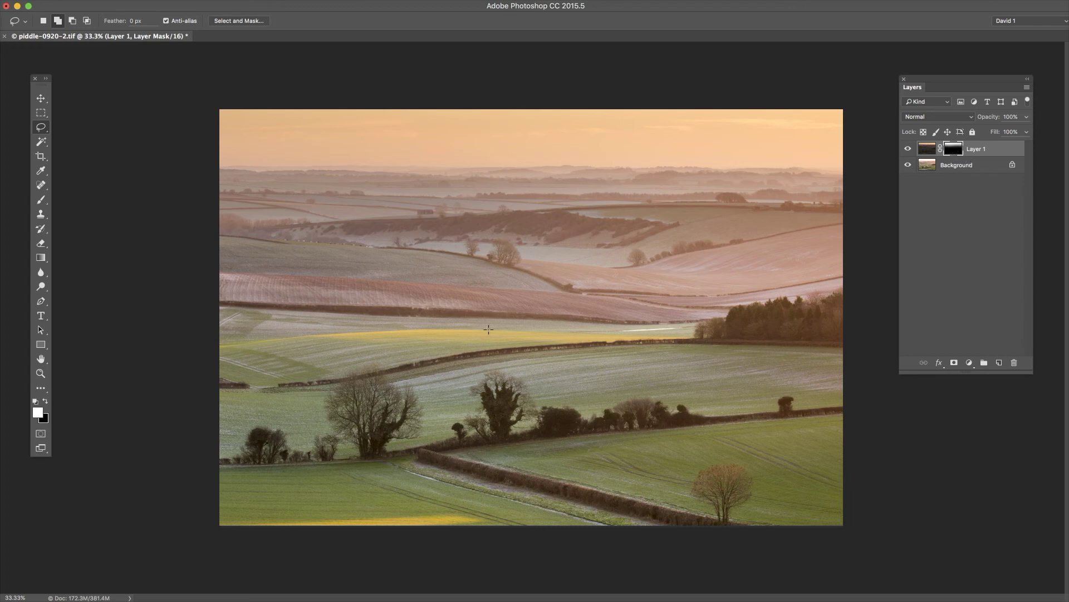
Paint black on Layer 1's mask with an 800-pixel Brush in one stroke across the full width of the fields just below the horizon
click(41, 202)
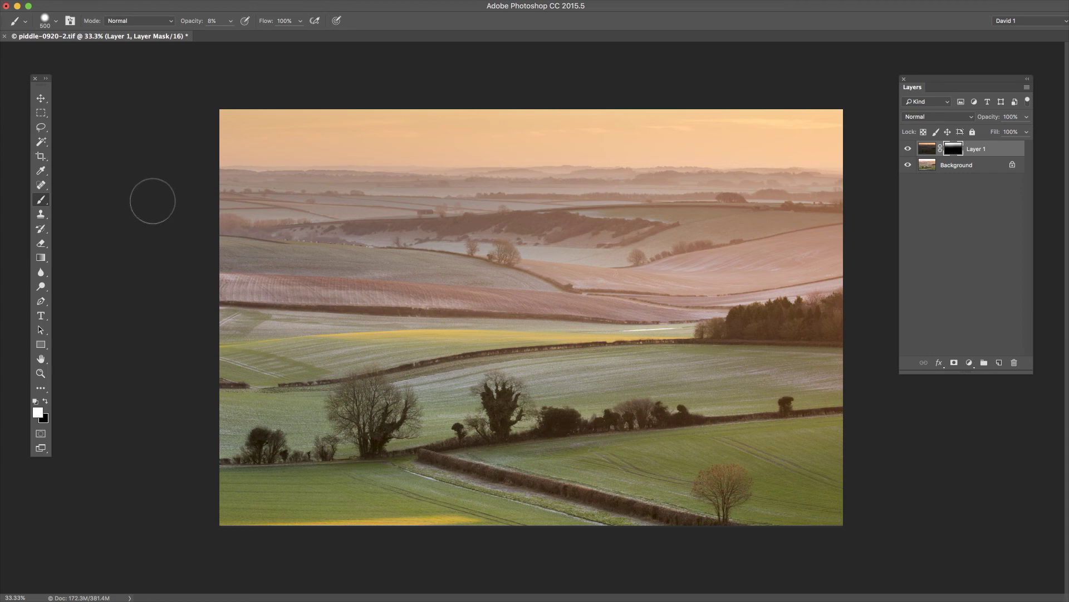
key(bracketright)
key(bracketright)
key(x)
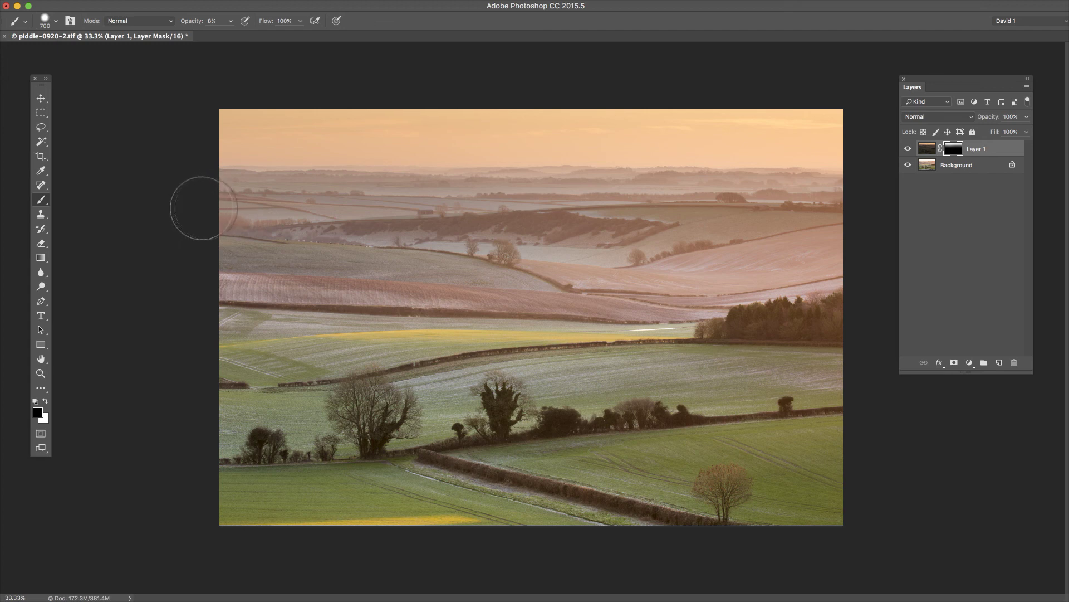
key(bracketright)
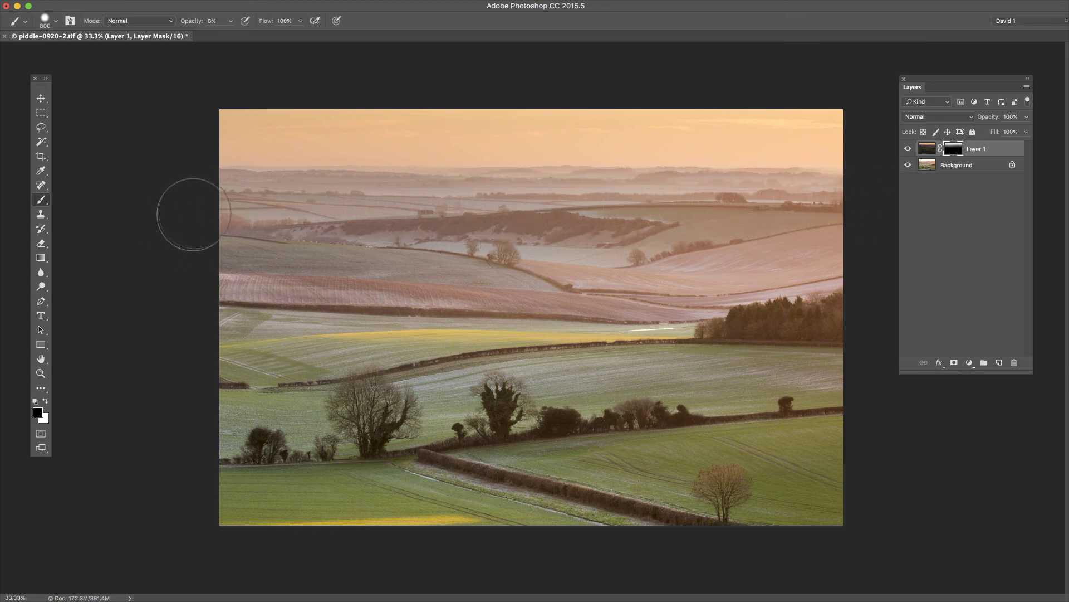
drag(249, 199, 931, 203)
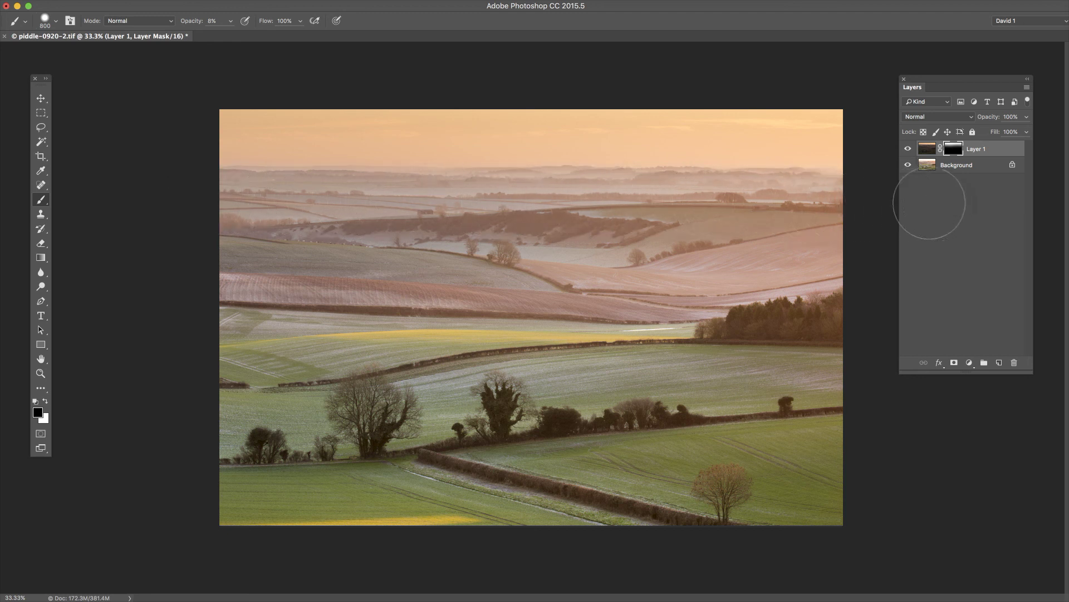